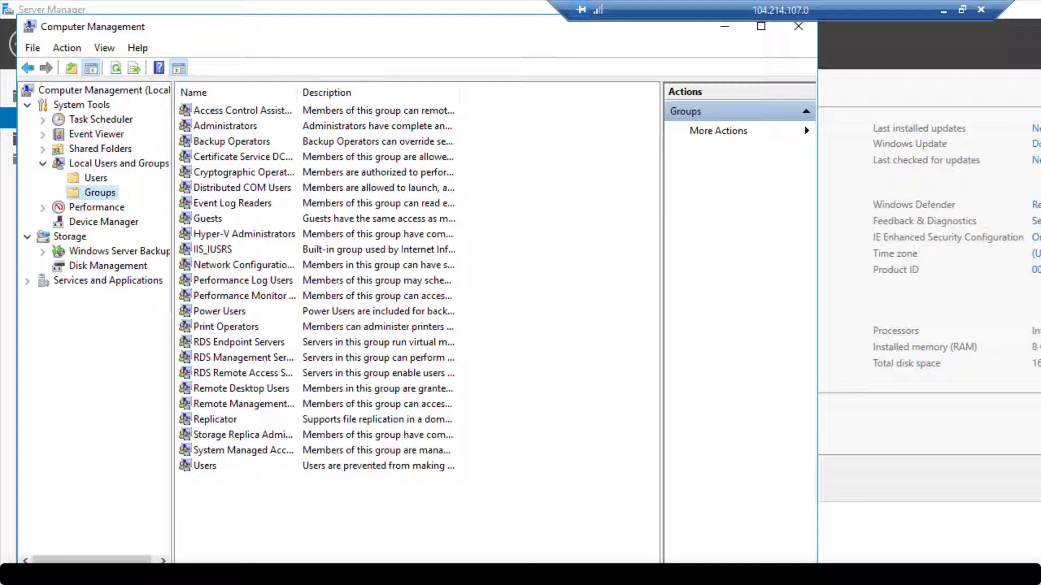
# Add the SPAdmin domain account to the local Administrators group, supplying domain admin credentials
pyautogui.doubleClick(225, 126)
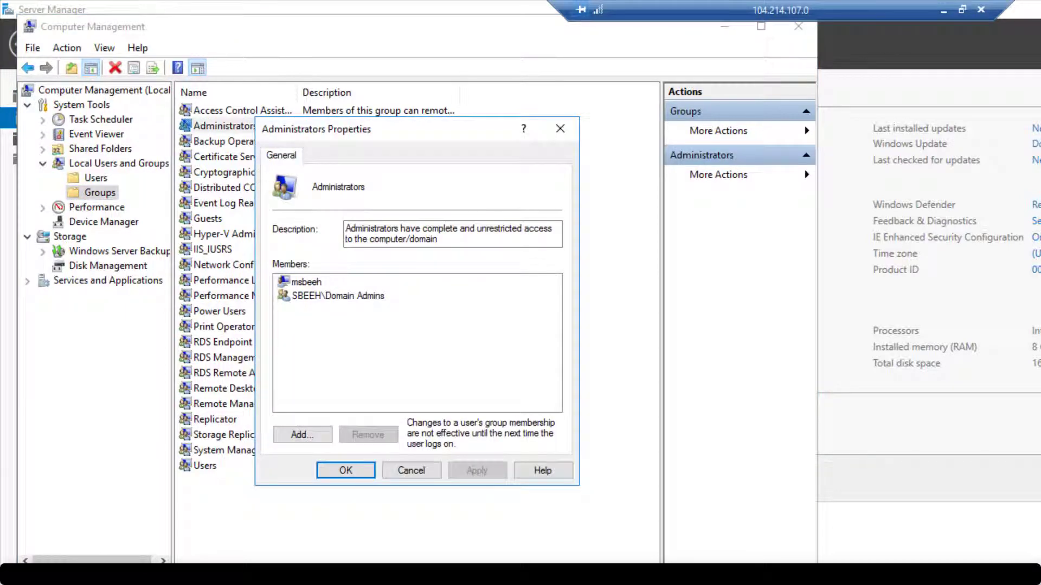
pyautogui.click(302, 434)
pyautogui.write('spadmin')
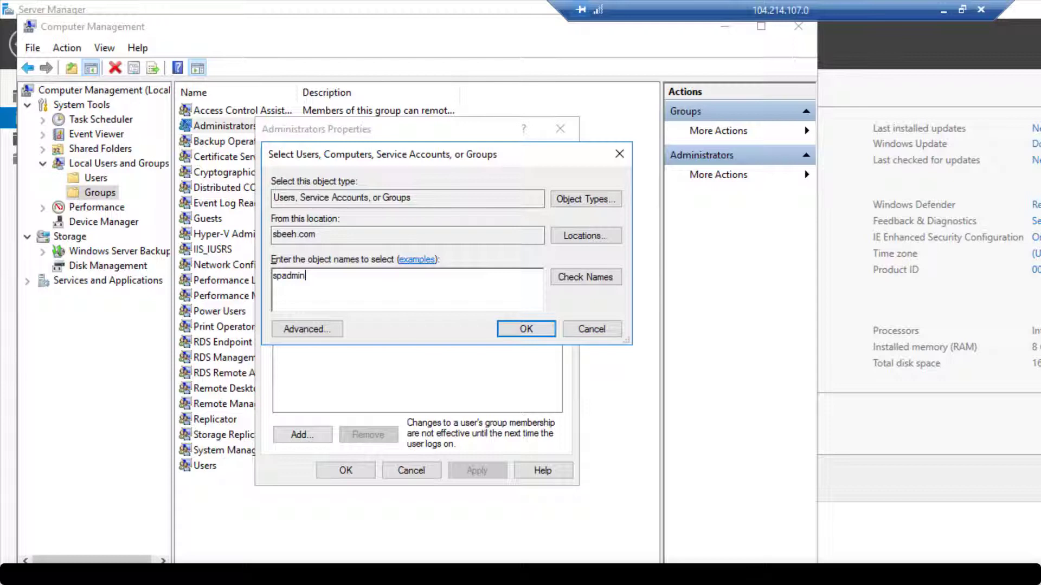
pyautogui.press('Return')
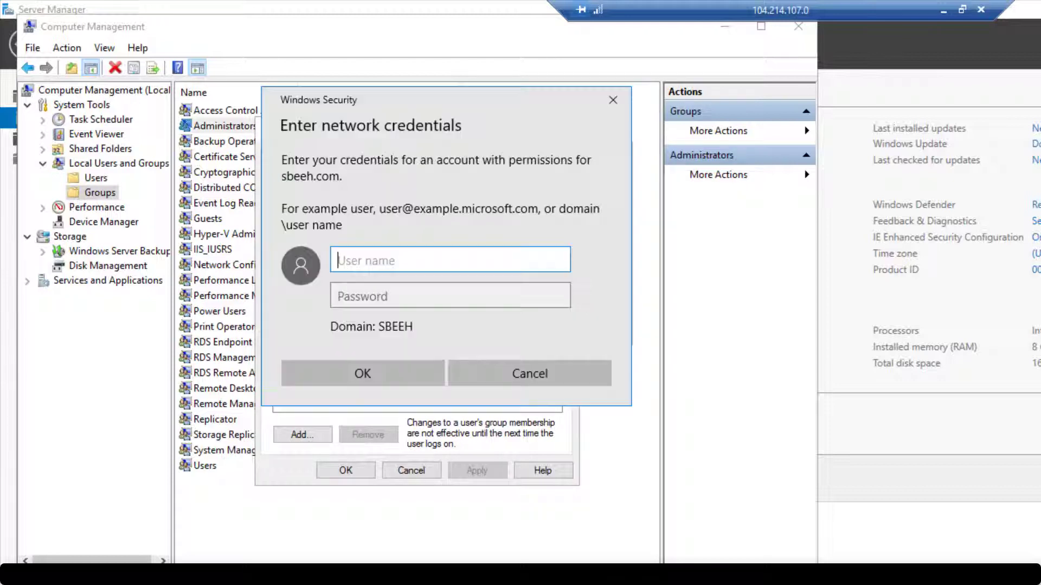
pyautogui.write('msbeeh')
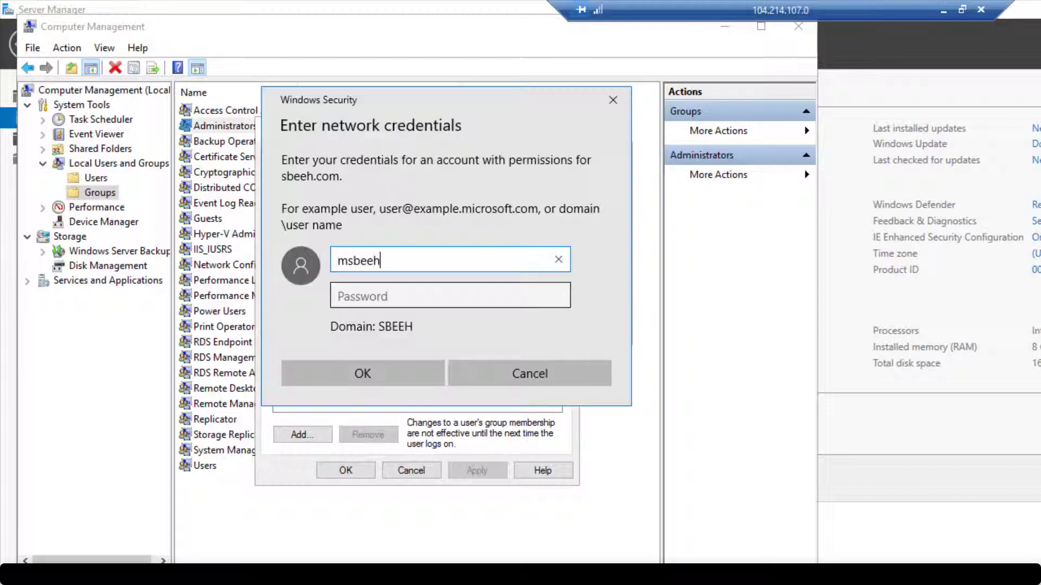
pyautogui.press('Tab')
pyautogui.write('•••••••••••')
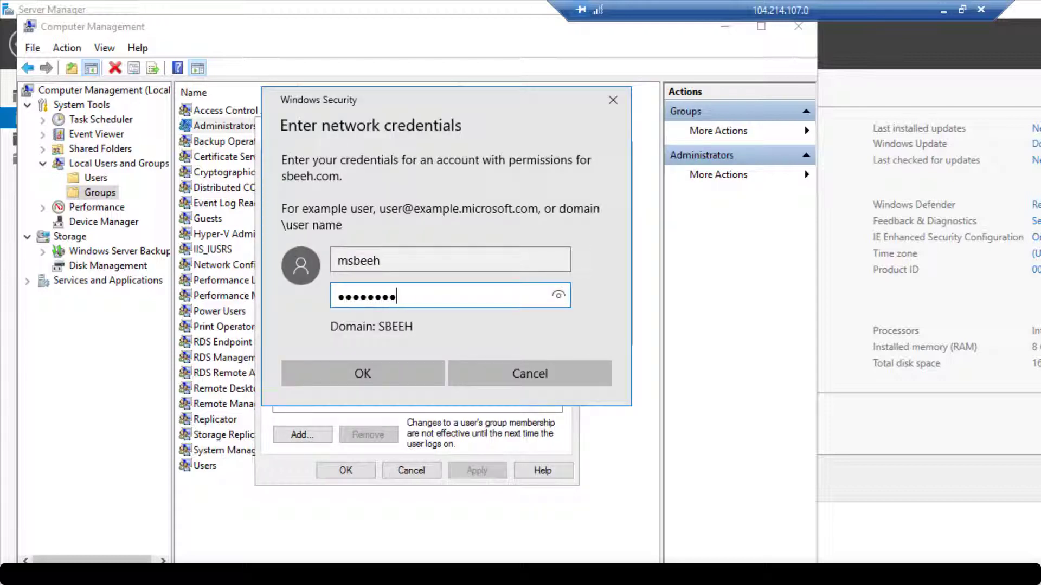
pyautogui.write('•')
pyautogui.press('Return')
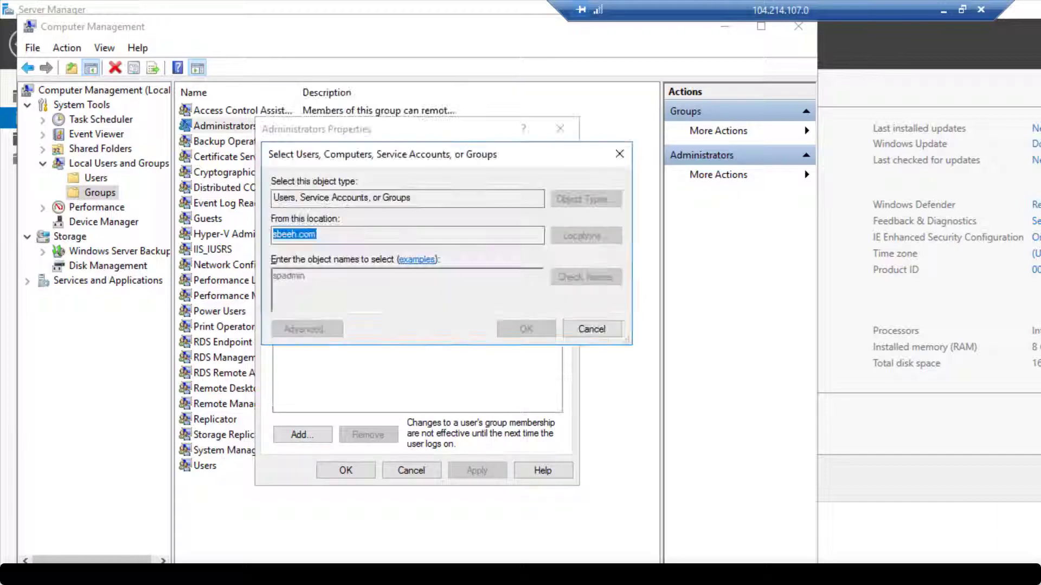
pyautogui.press('Return')
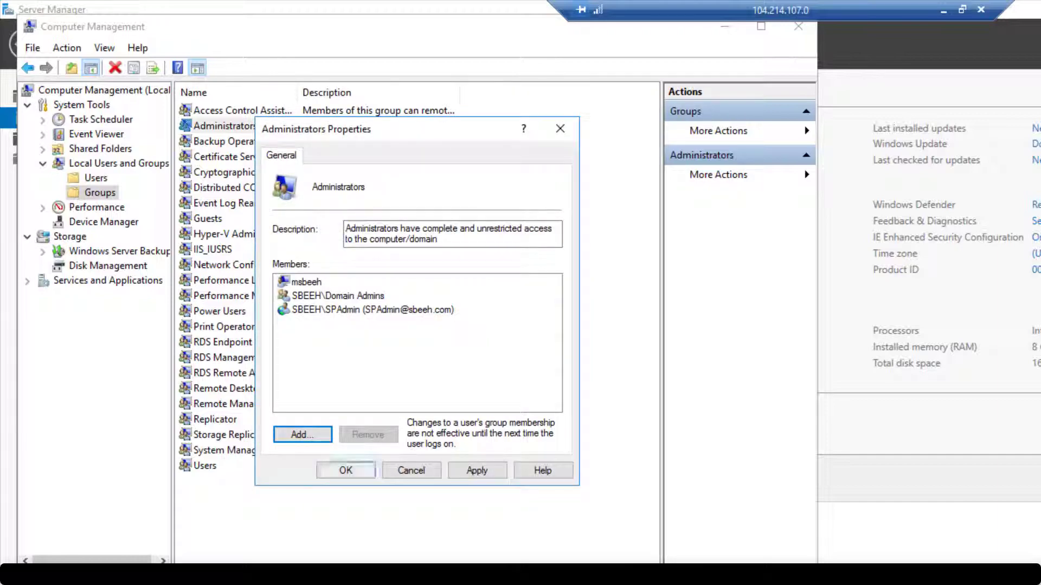
pyautogui.press('Return')
# Close Computer Management and restart the server
pyautogui.hotkey('alt', 'F4')
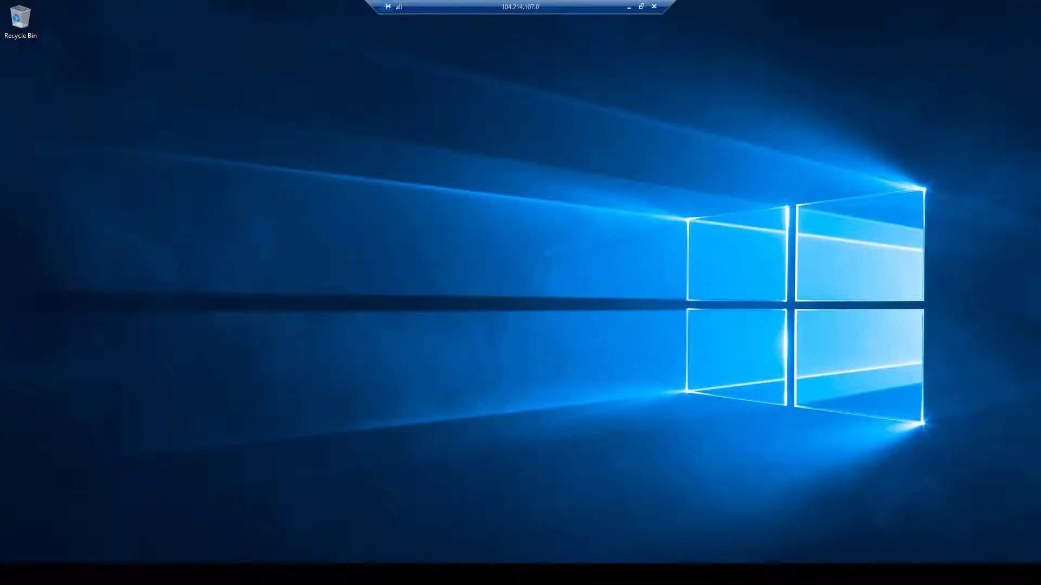
pyautogui.press('super')
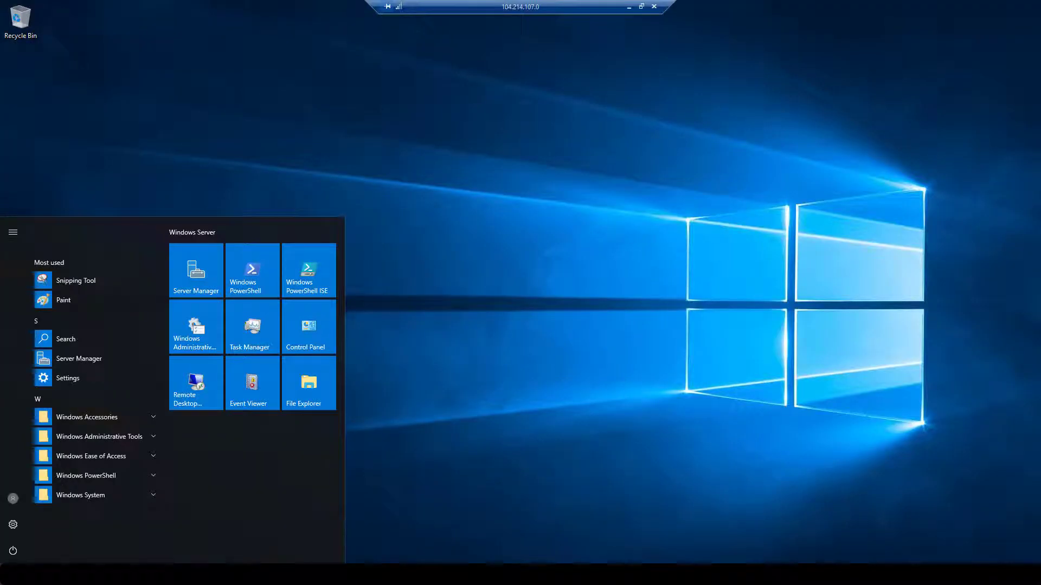
pyautogui.click(13, 550)
pyautogui.click(33, 523)
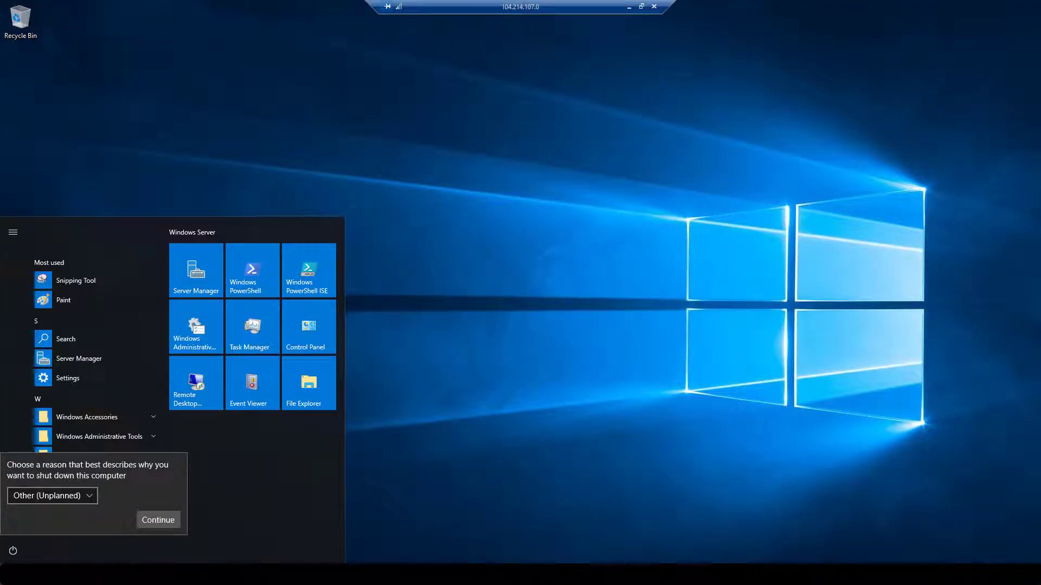
pyautogui.click(158, 519)
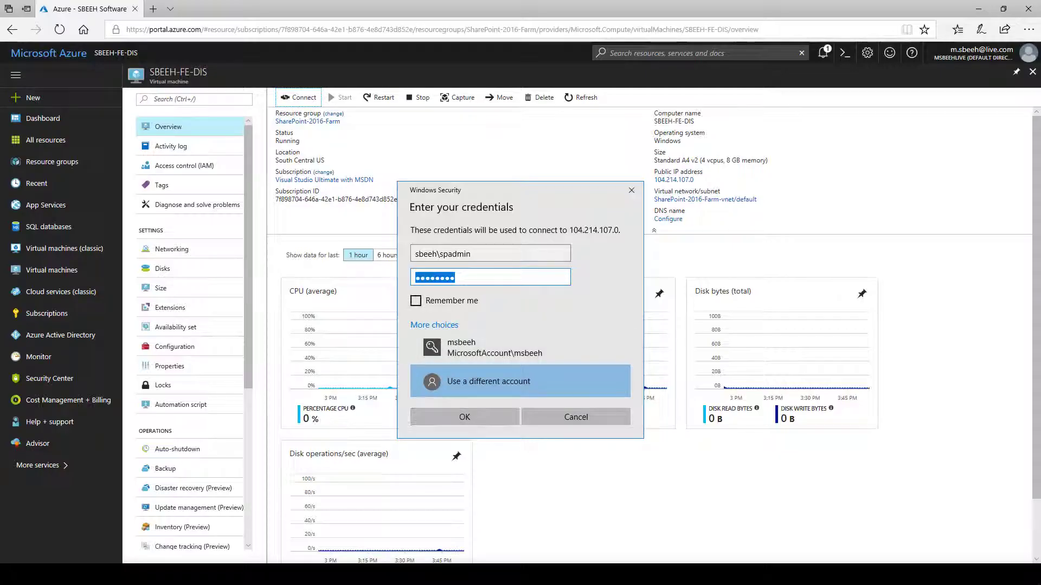
# Reconnect to the VM with remembered credentials, accepting the certificate warning
pyautogui.click(415, 300)
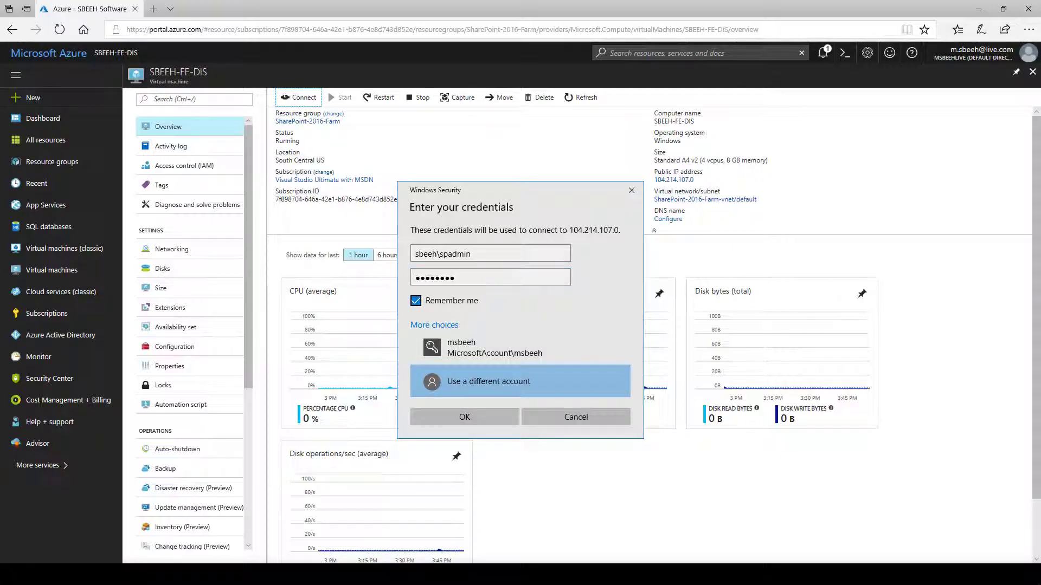
pyautogui.press('Return')
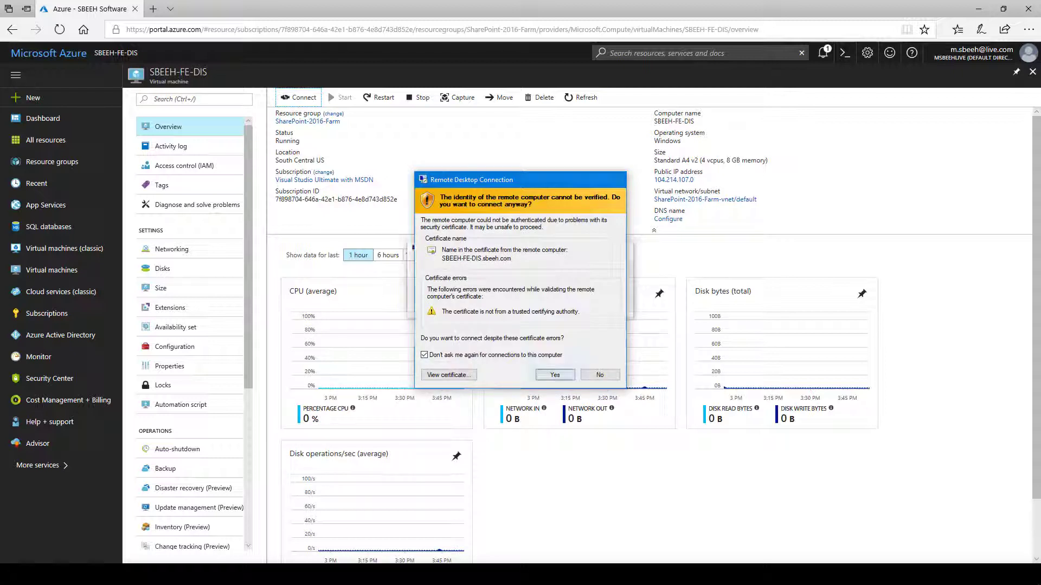
pyautogui.press('Return')
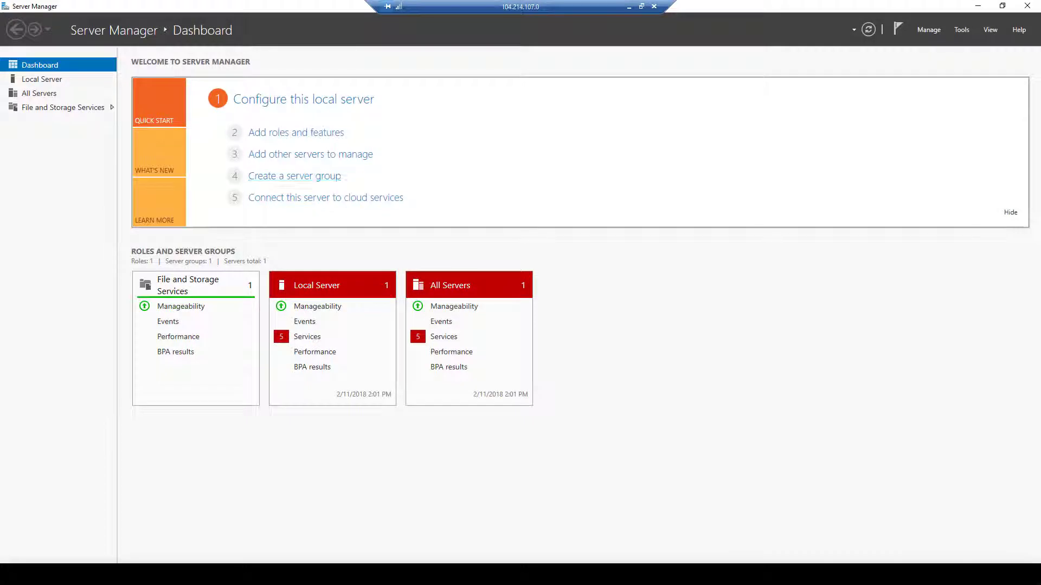
# Check Server Manager's Tools list and view the Local Server properties
pyautogui.click(961, 29)
pyautogui.click(962, 29)
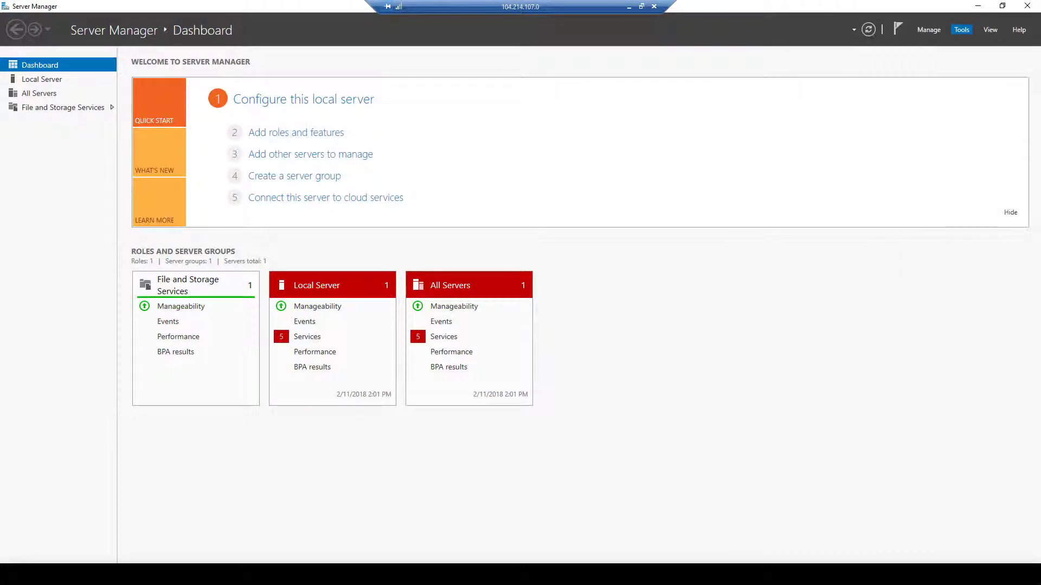
pyautogui.click(961, 29)
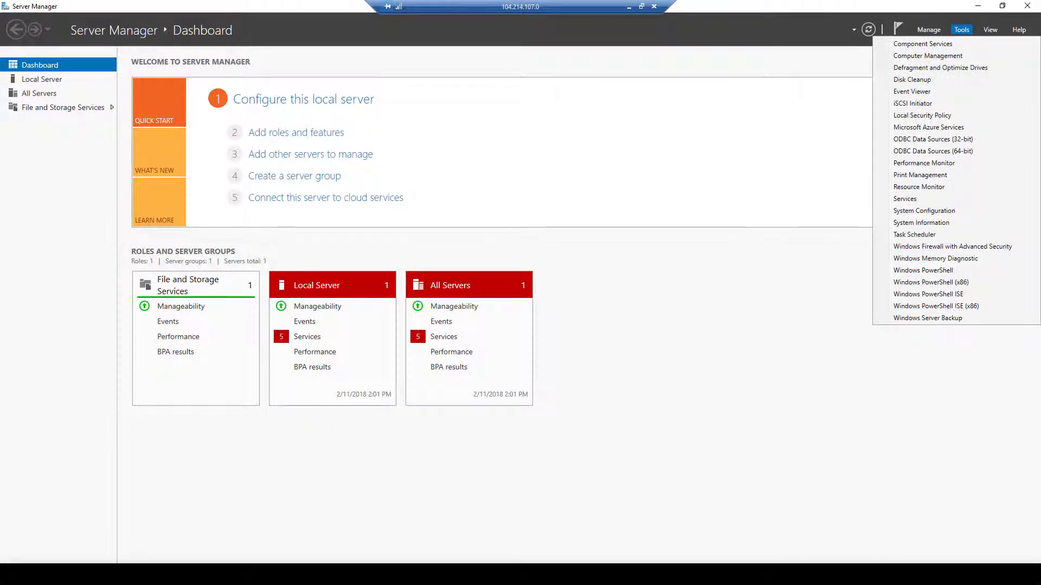
pyautogui.click(41, 78)
pyautogui.click(42, 78)
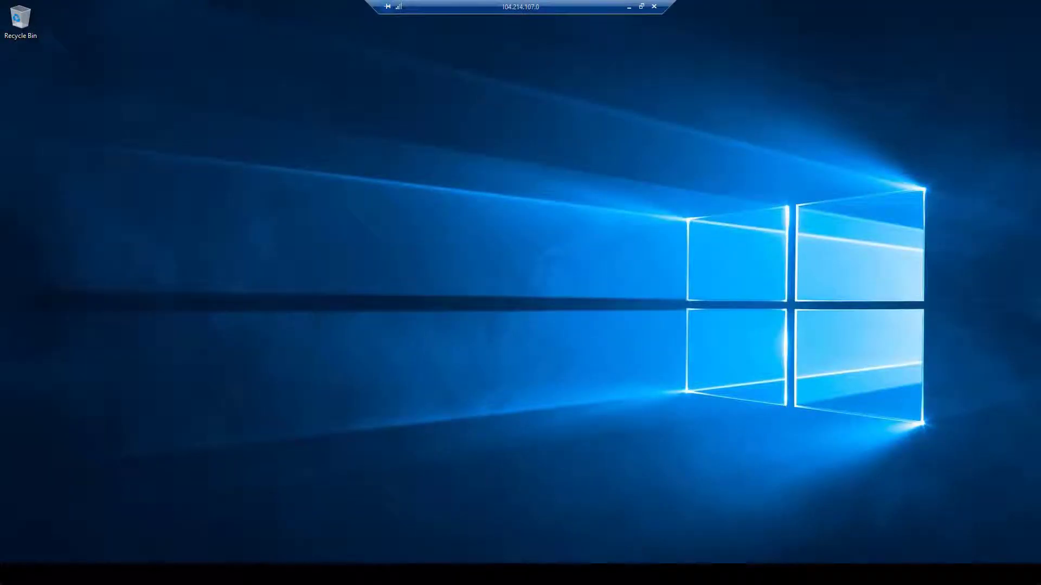
pyautogui.press('super+x')
pyautogui.press('Up')
pyautogui.press('Up')
pyautogui.press('Up')
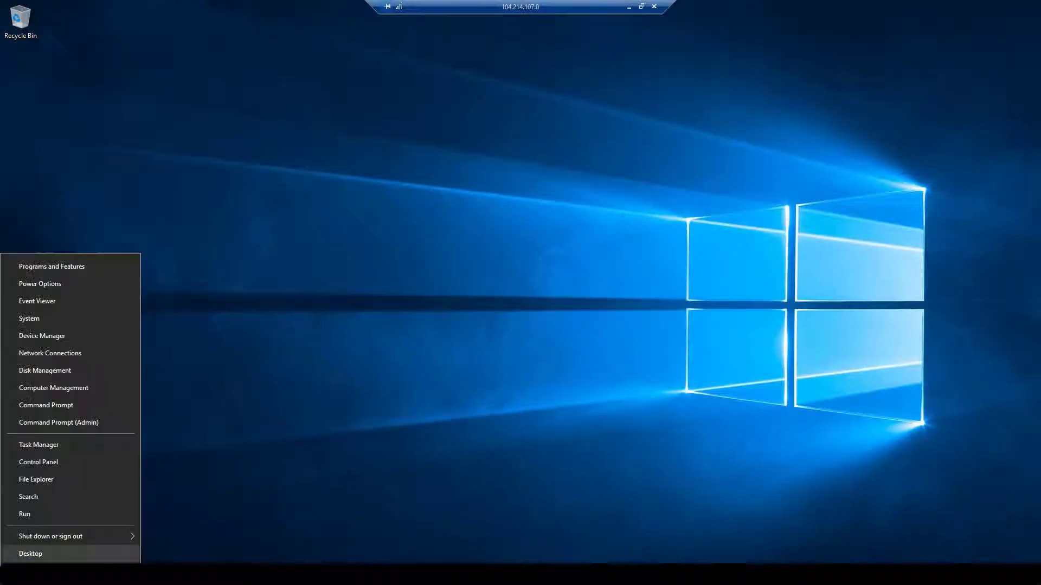
# Run services.msc, then browse to the SPAdmin user's Downloads folder
pyautogui.press('Return')
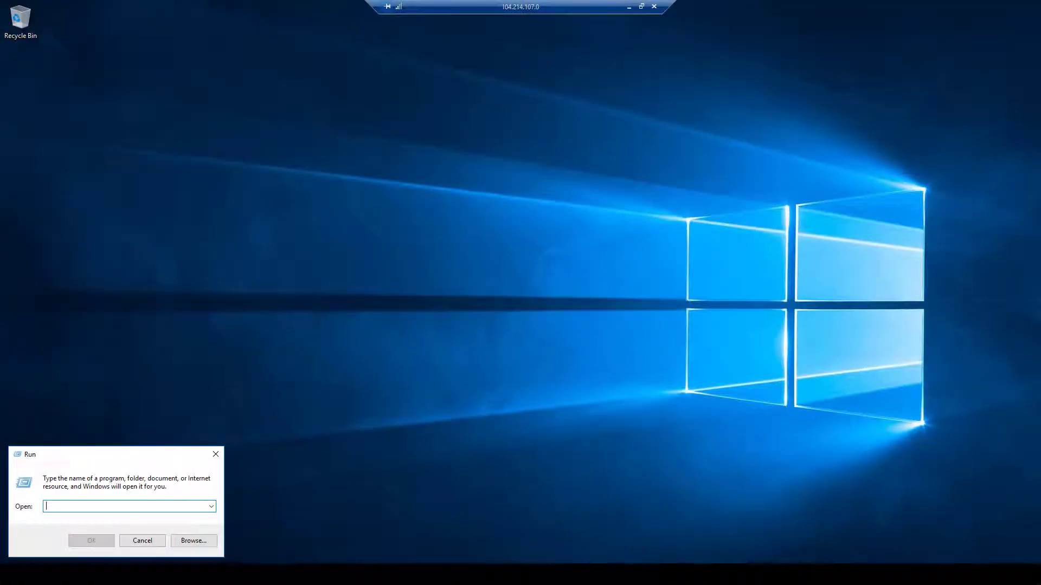
pyautogui.write('services.msc')
pyautogui.press('Return')
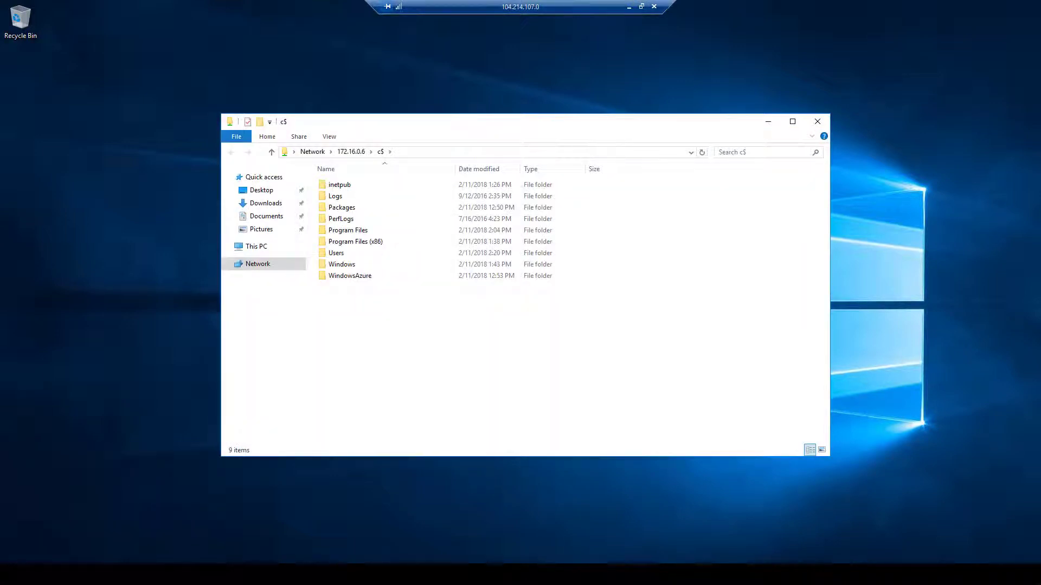
pyautogui.doubleClick(336, 253)
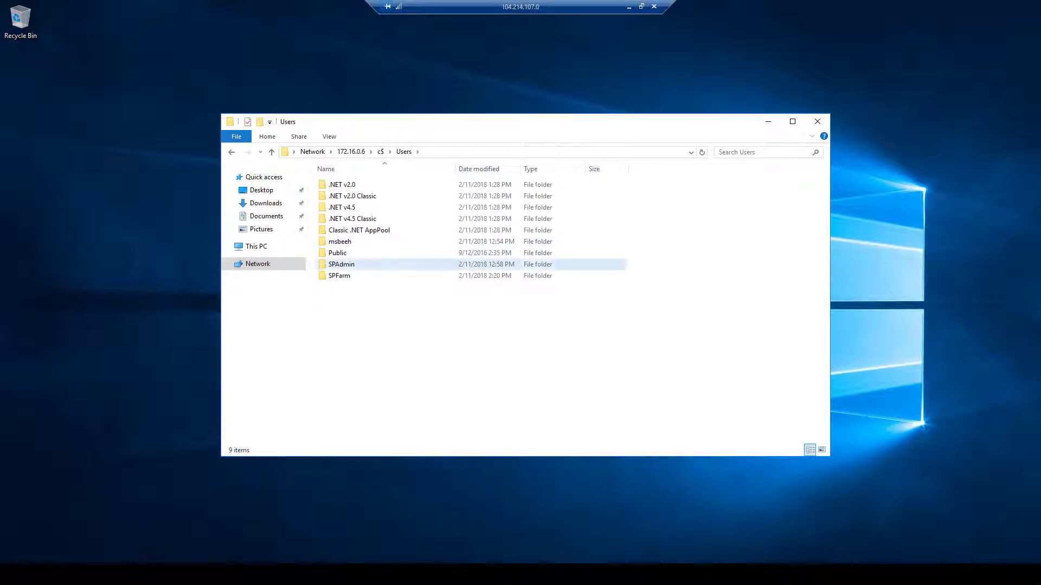
pyautogui.doubleClick(341, 264)
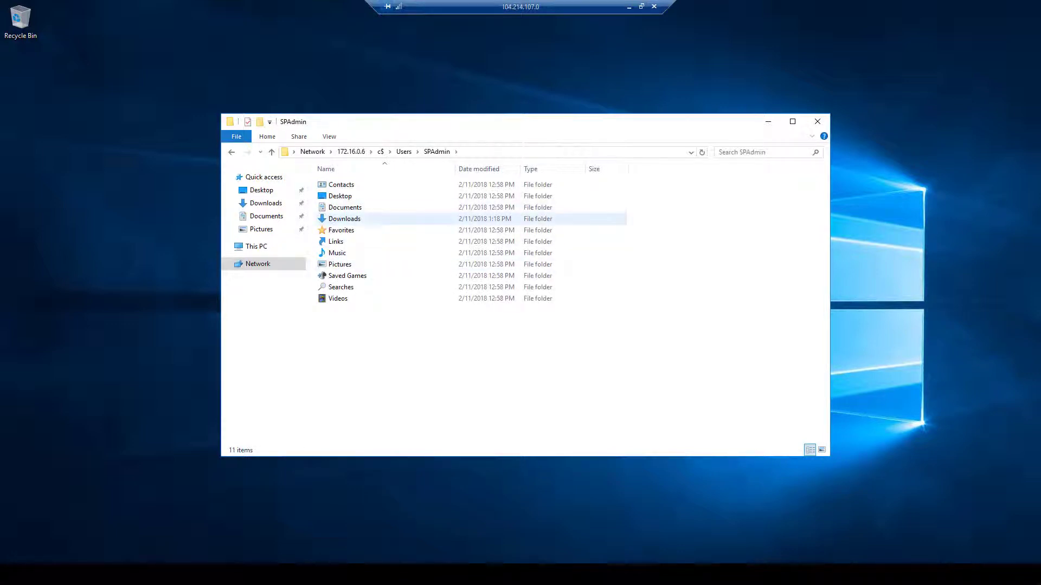
pyautogui.click(344, 218)
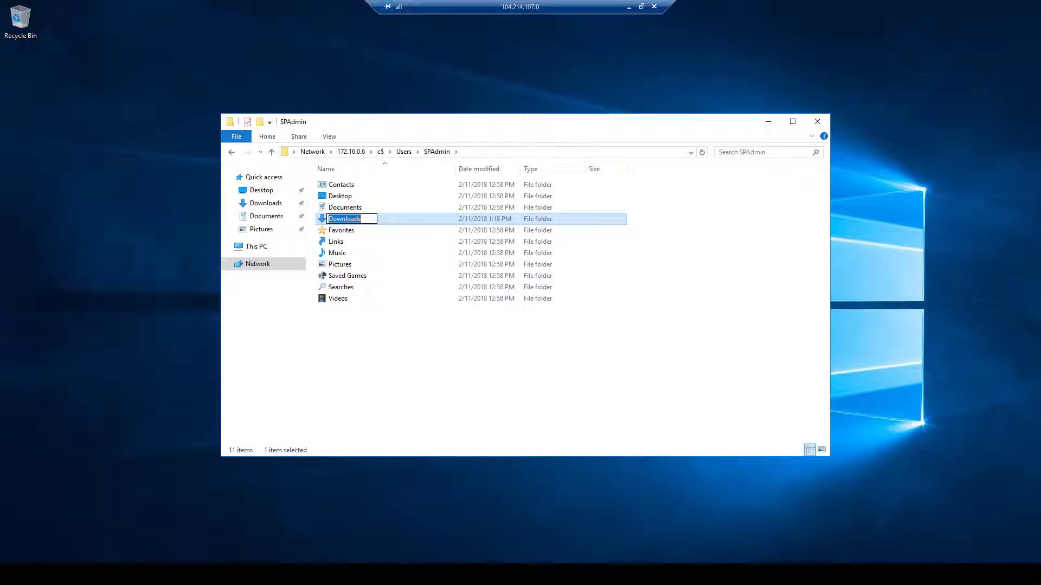
pyautogui.doubleClick(344, 218)
# Copy the SharePoint2016DVD folder and paste it onto the desktop, showing copy progress details
pyautogui.click(363, 185)
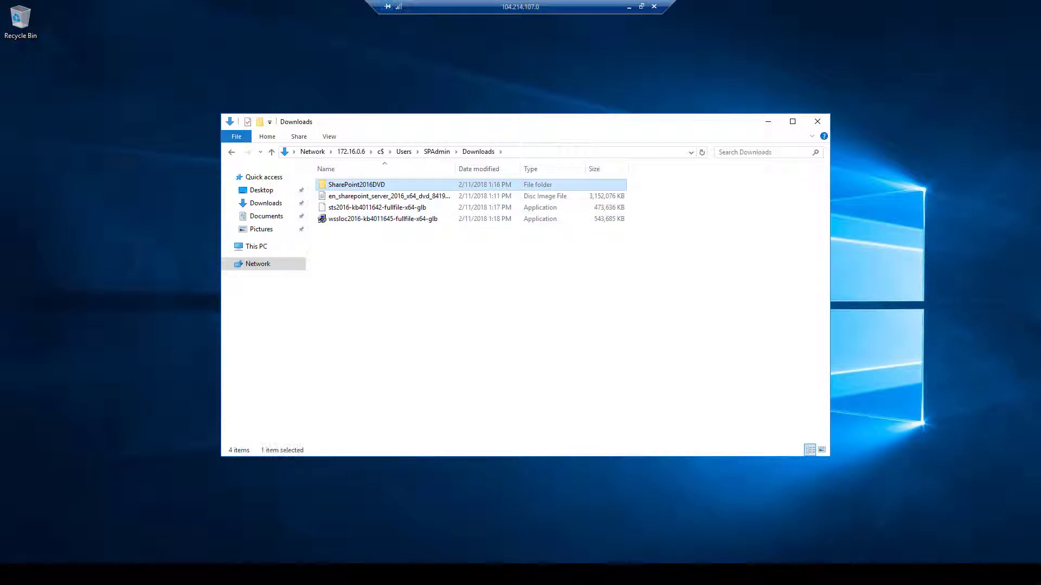
pyautogui.rightClick(363, 184)
pyautogui.click(389, 293)
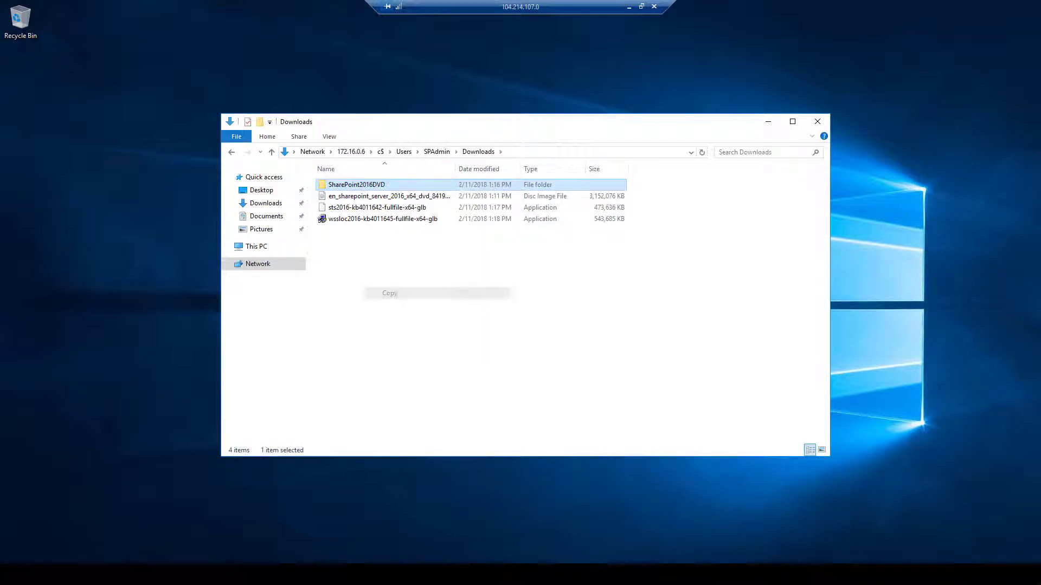
pyautogui.rightClick(124, 149)
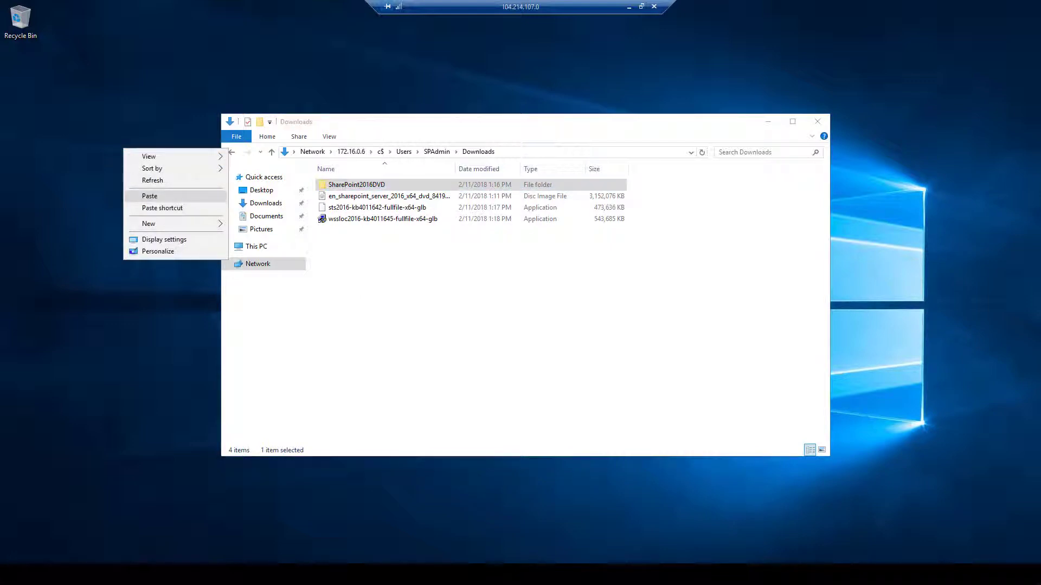
pyautogui.click(150, 196)
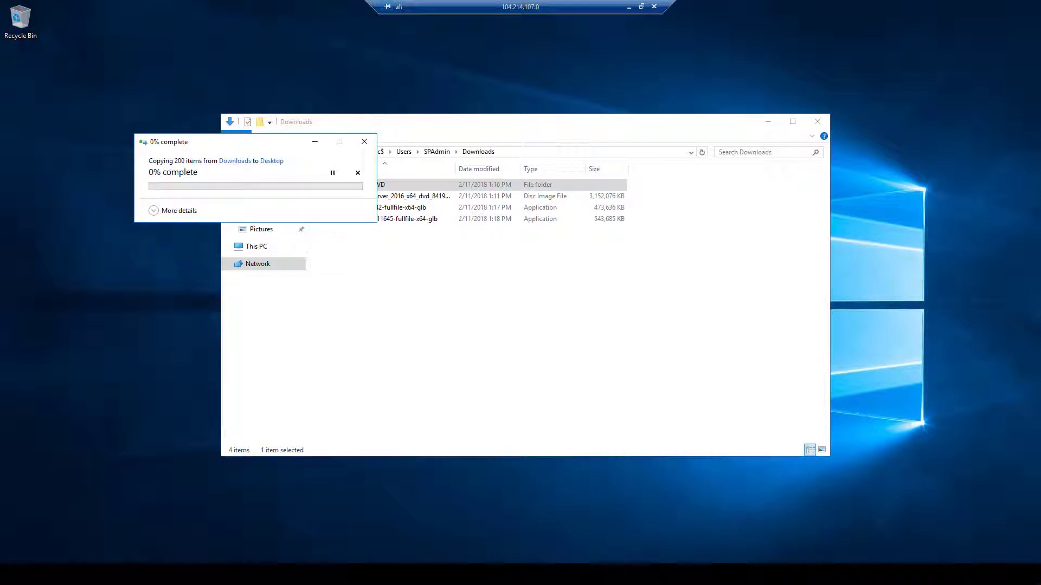
pyautogui.click(174, 210)
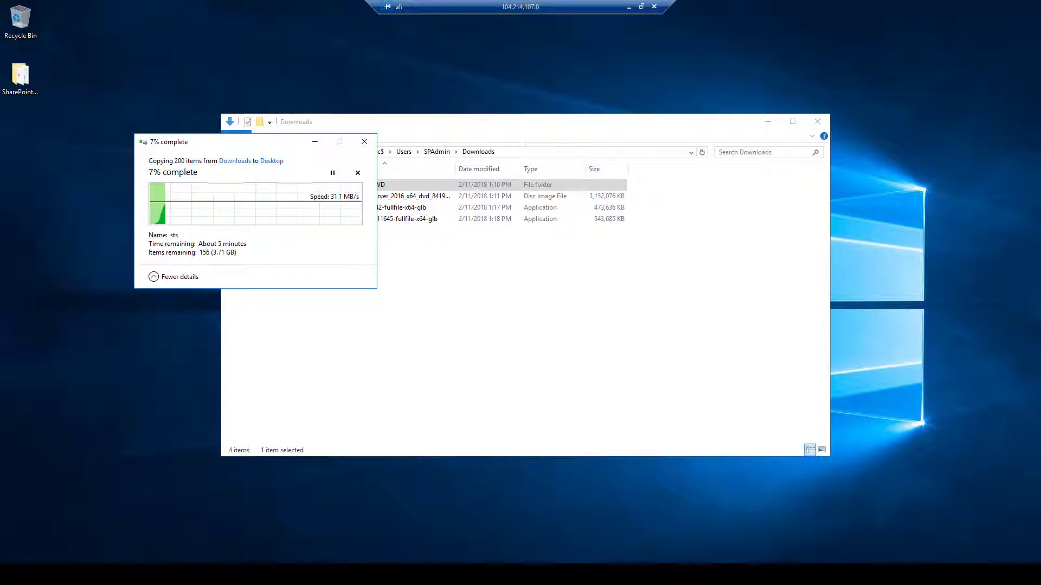
pyautogui.click(767, 121)
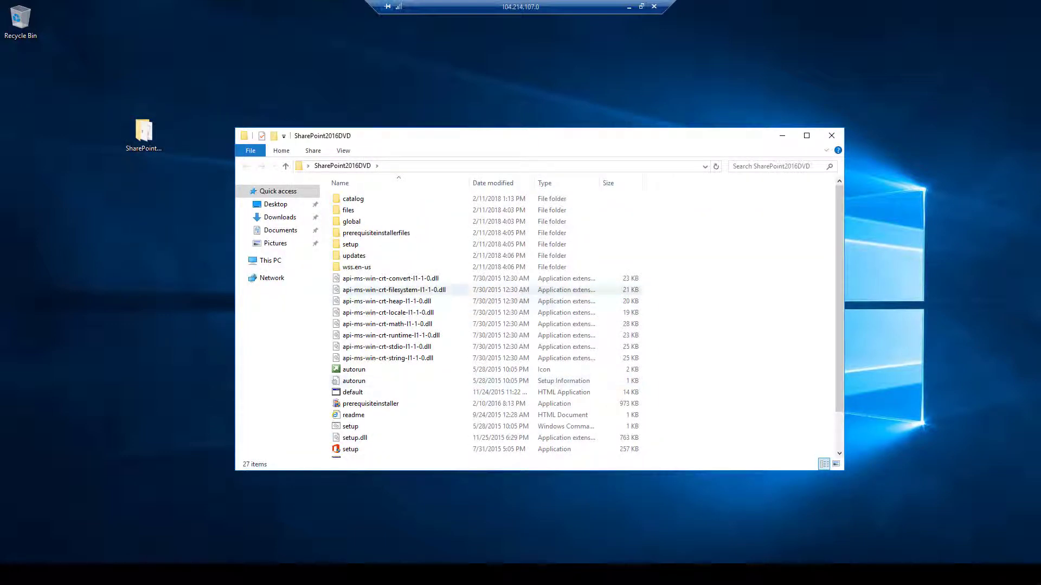
# Launch the SharePoint 2016 setup splash from the SharePoint2016DVD folder
pyautogui.scroll(-2, 423, 423)
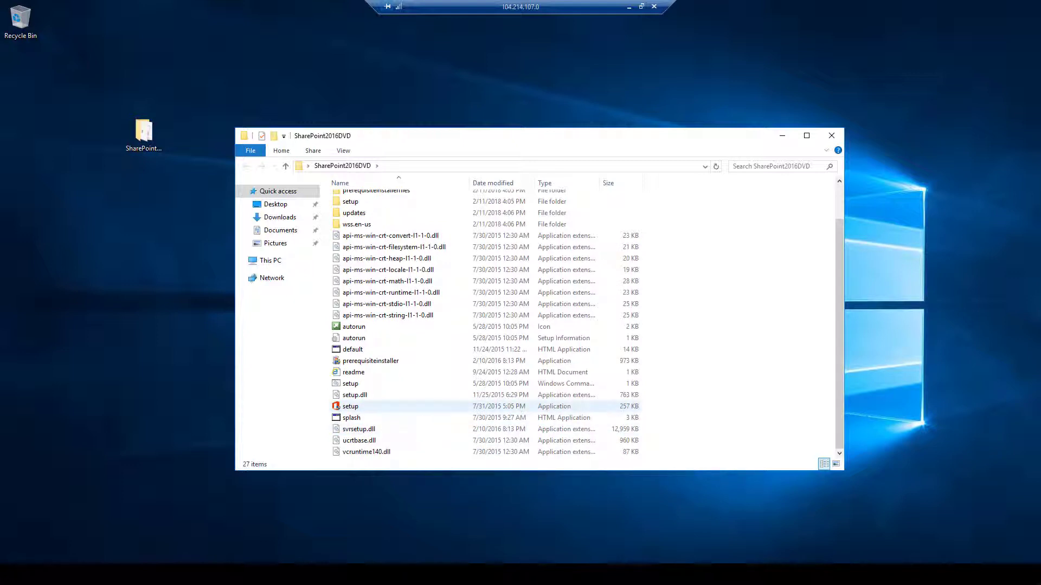
pyautogui.click(351, 417)
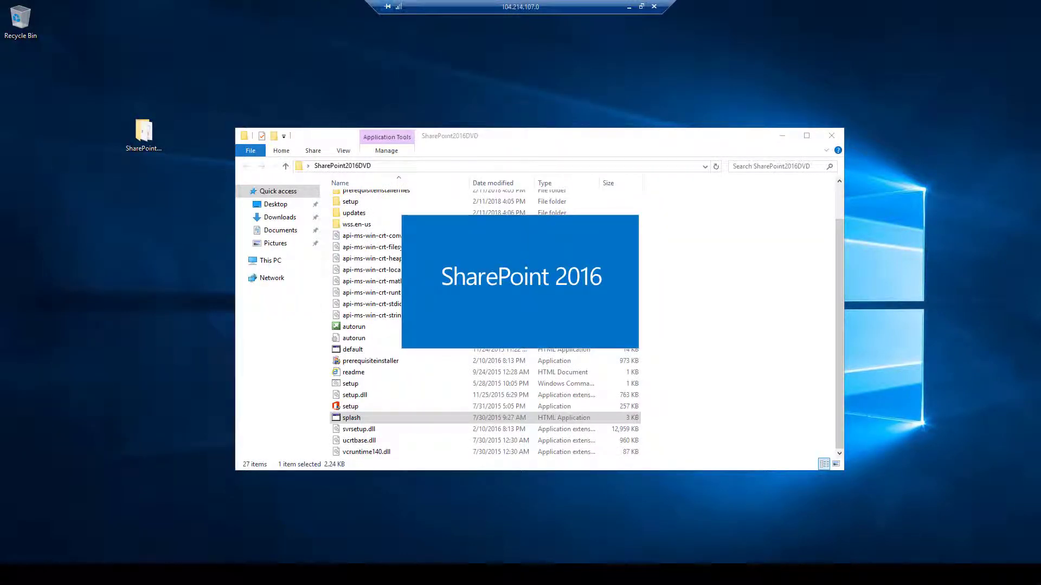
pyautogui.click(782, 136)
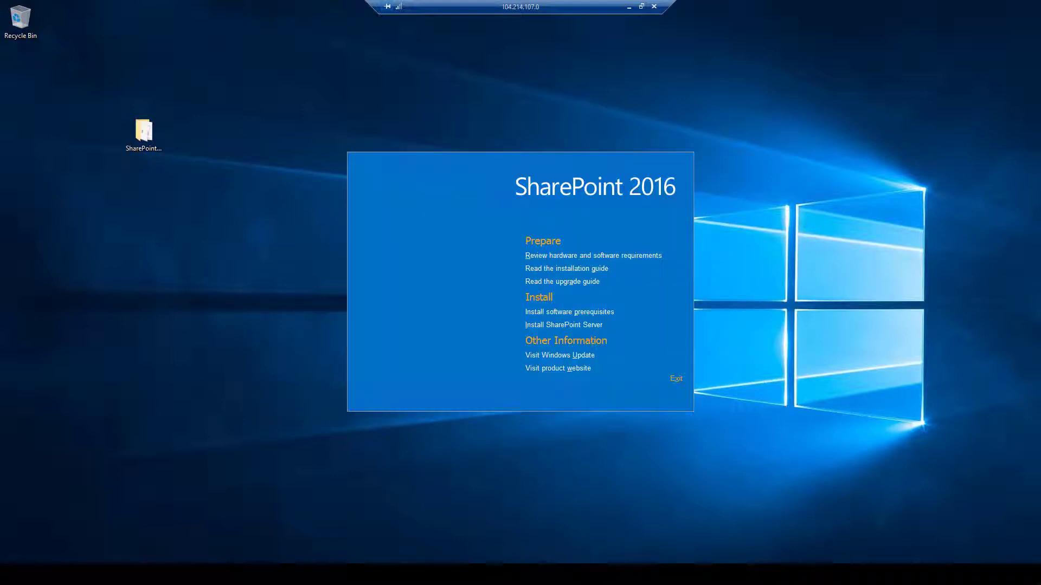
# Run the prerequisites installer, approving UAC and accepting its license terms
pyautogui.press('p')
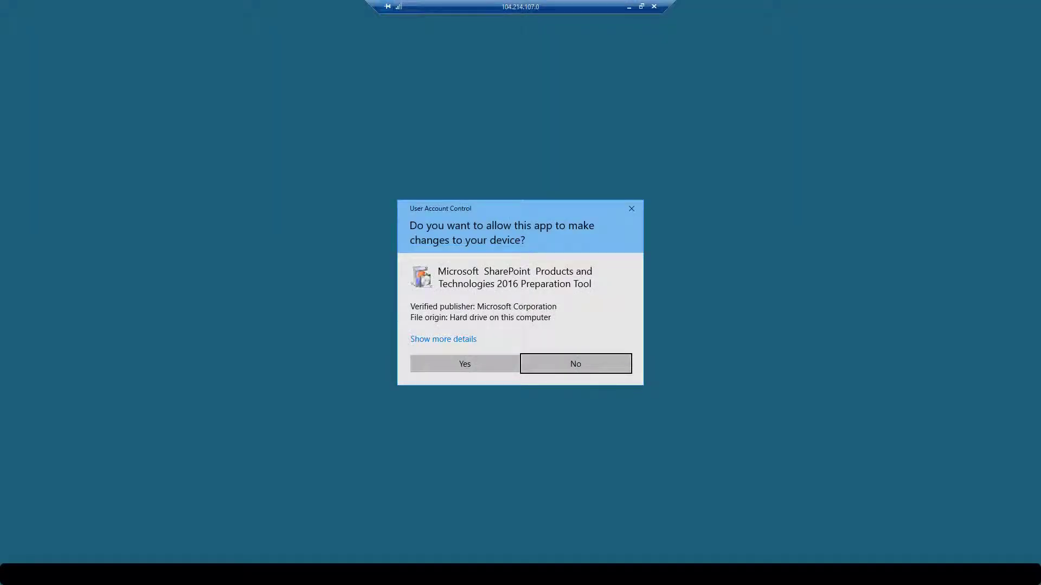
pyautogui.press('Return')
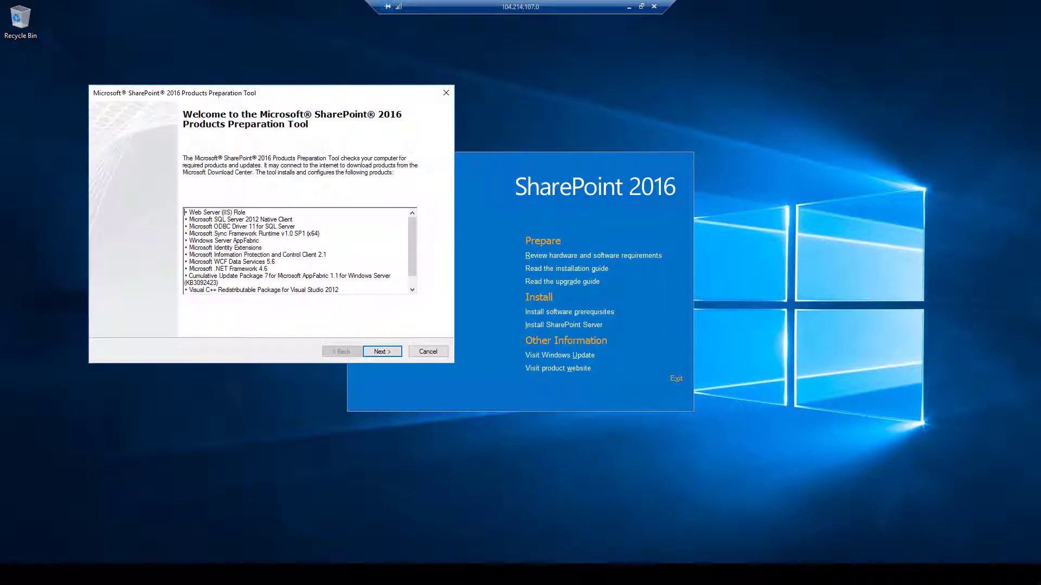
pyautogui.press('Return')
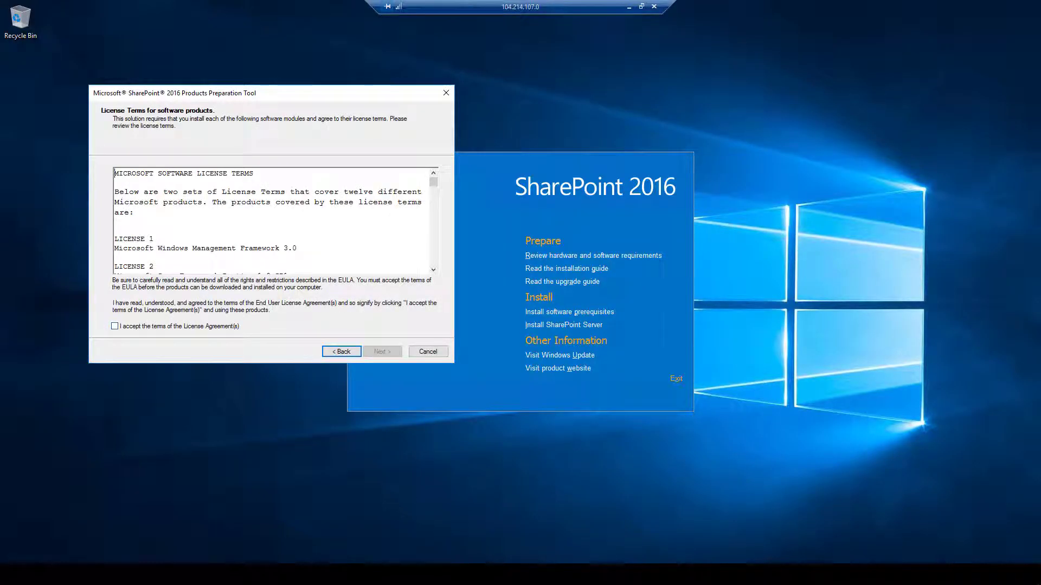
pyautogui.hotkey('alt', 'a')
pyautogui.press('Return')
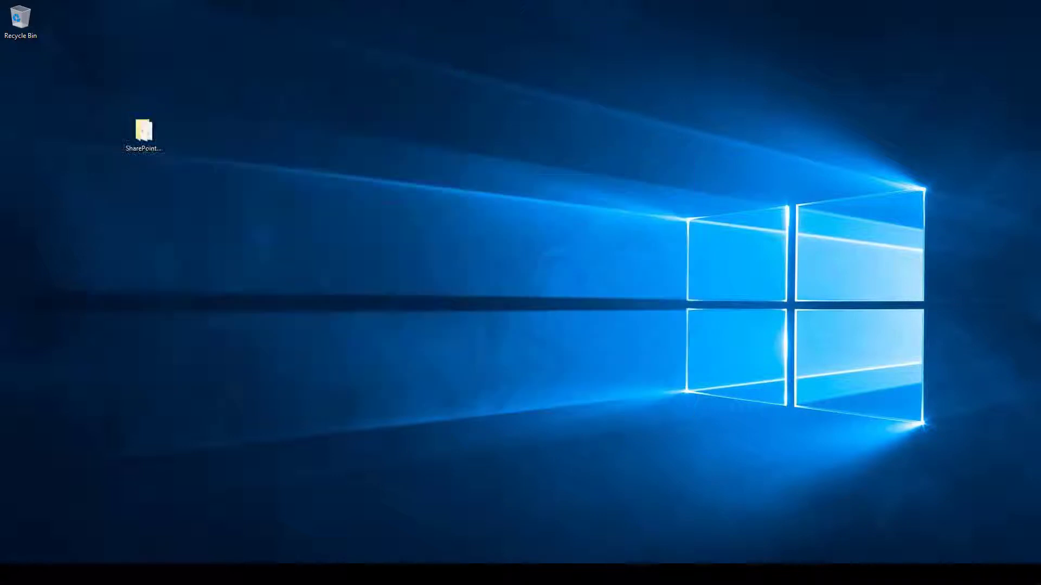
pyautogui.doubleClick(144, 133)
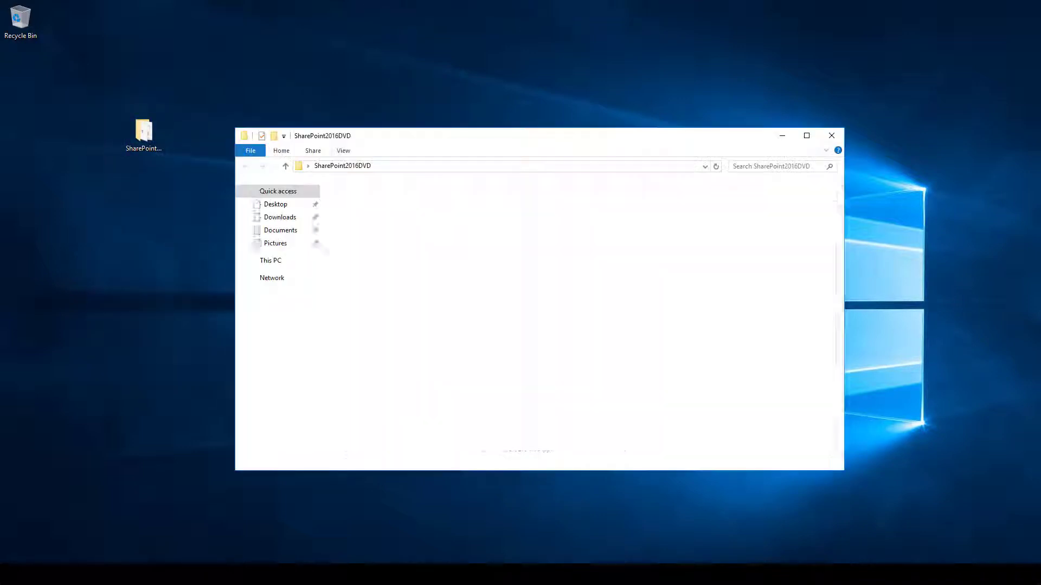
# Relaunch setup, choose Install SharePoint Server, approve UAC and accept the license terms
pyautogui.click(352, 392)
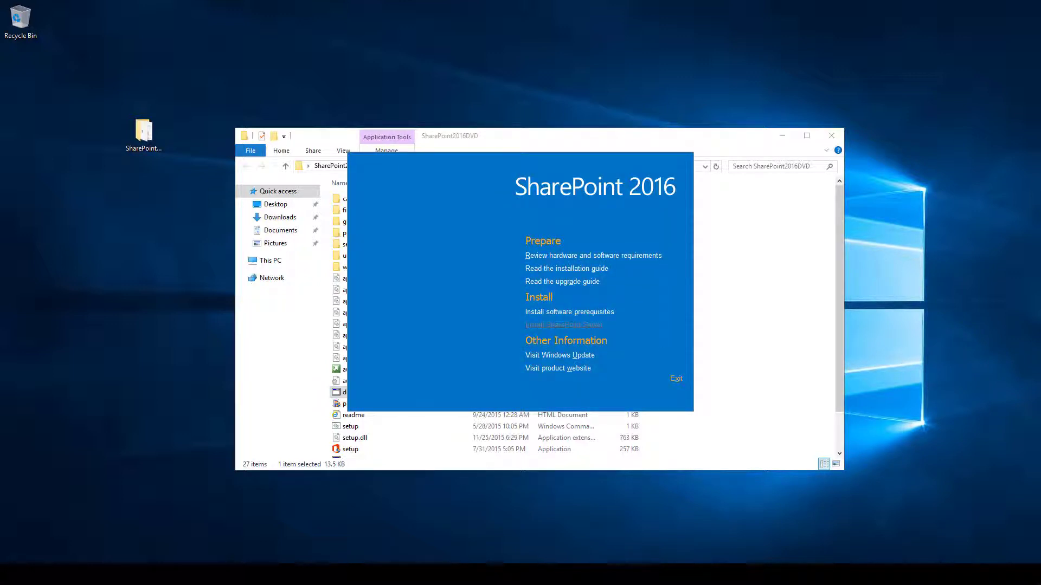
pyautogui.press('Left')
pyautogui.press('Return')
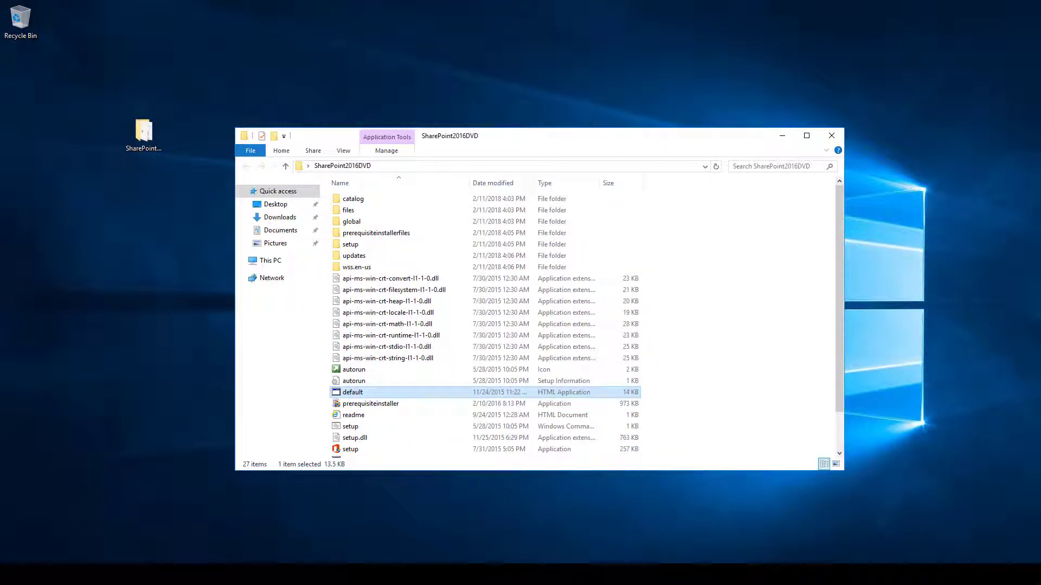
pyautogui.click(782, 135)
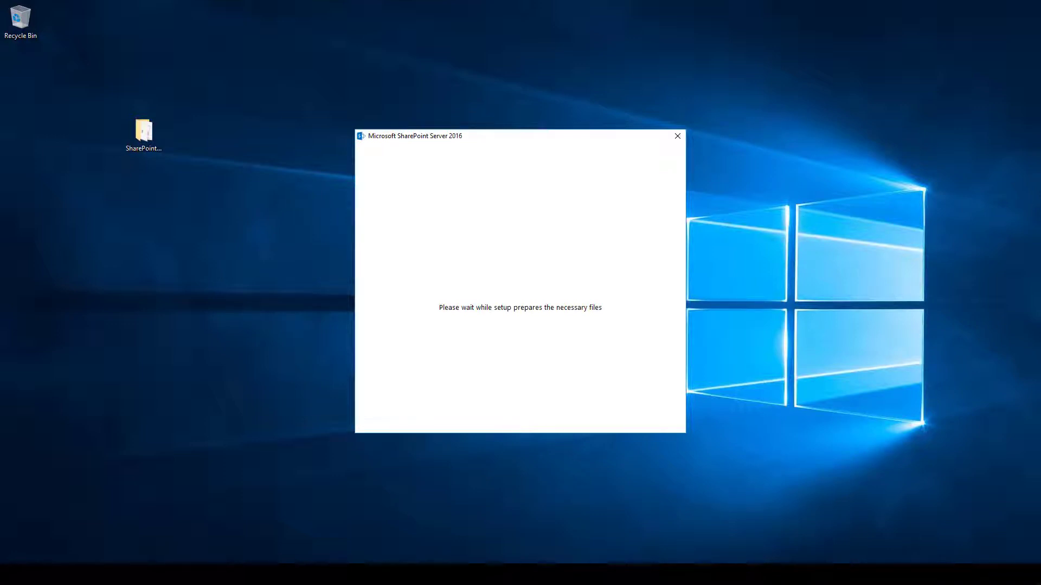
pyautogui.moveTo(629, 7)
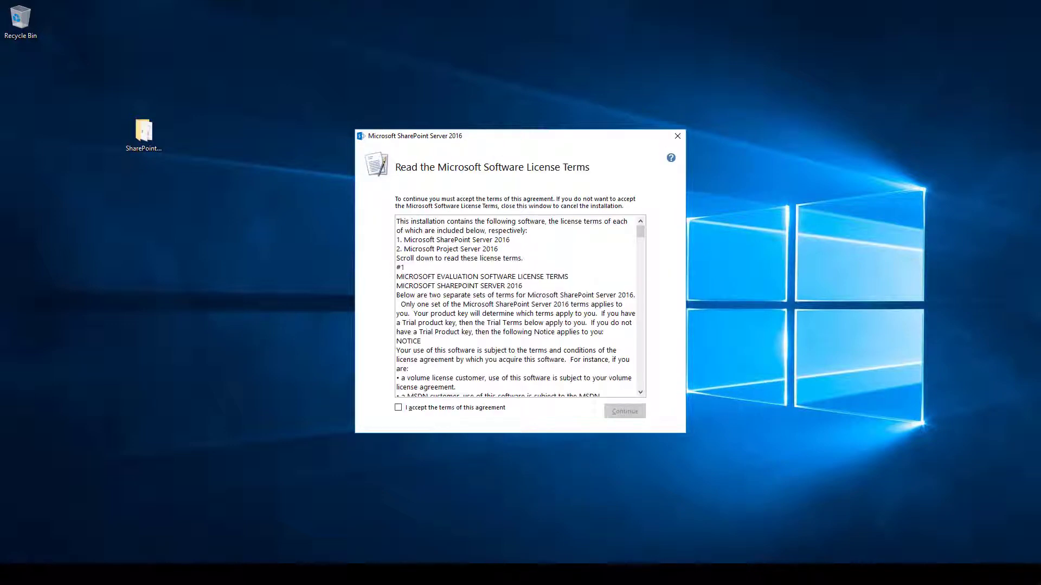
pyautogui.hotkey('alt', 'a')
# Install to default locations, launch the Configuration Wizard, and agree to restart services
pyautogui.press('Return')
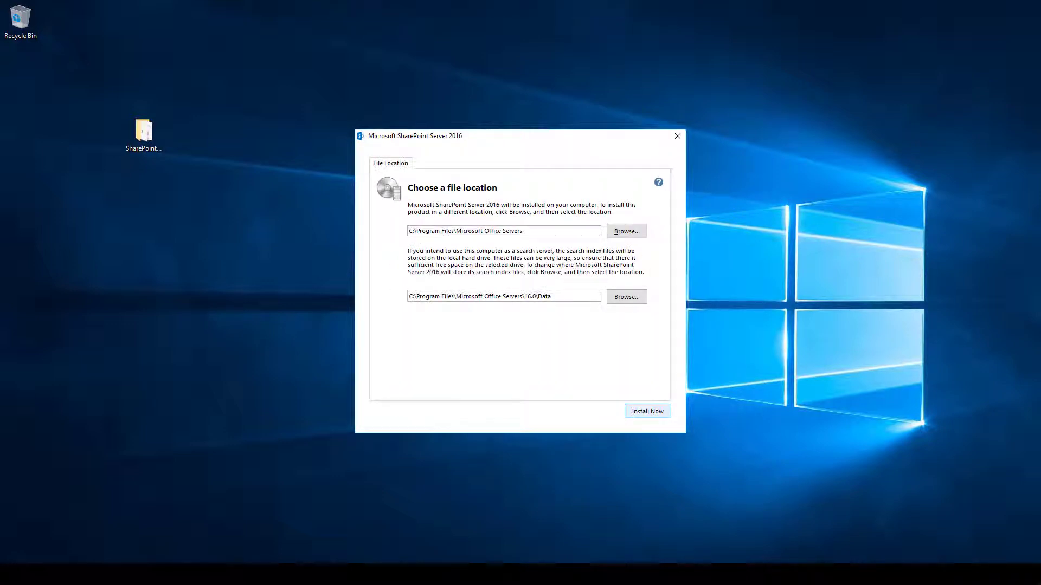
pyautogui.press('Return')
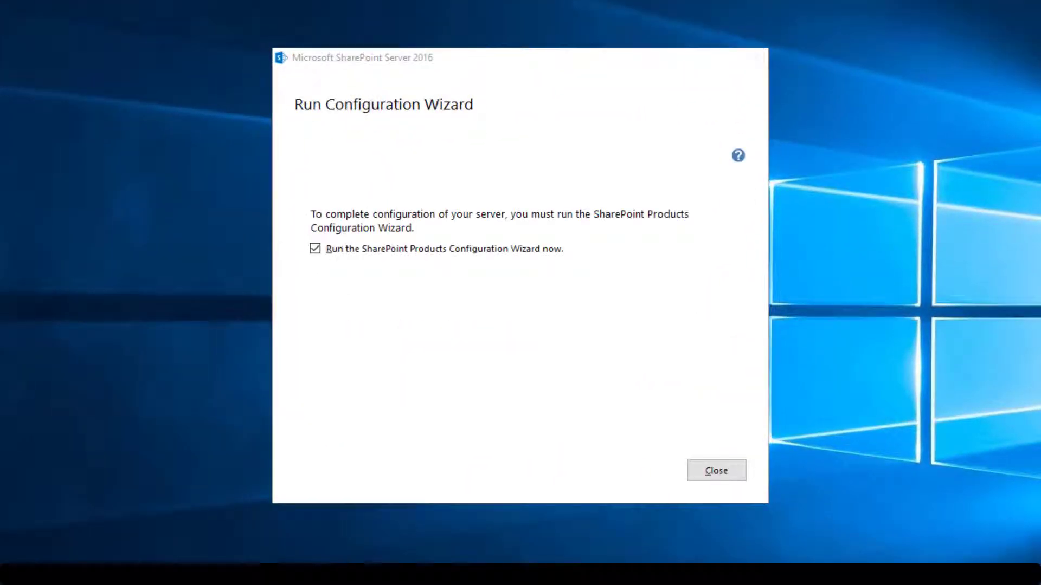
pyautogui.press('Return')
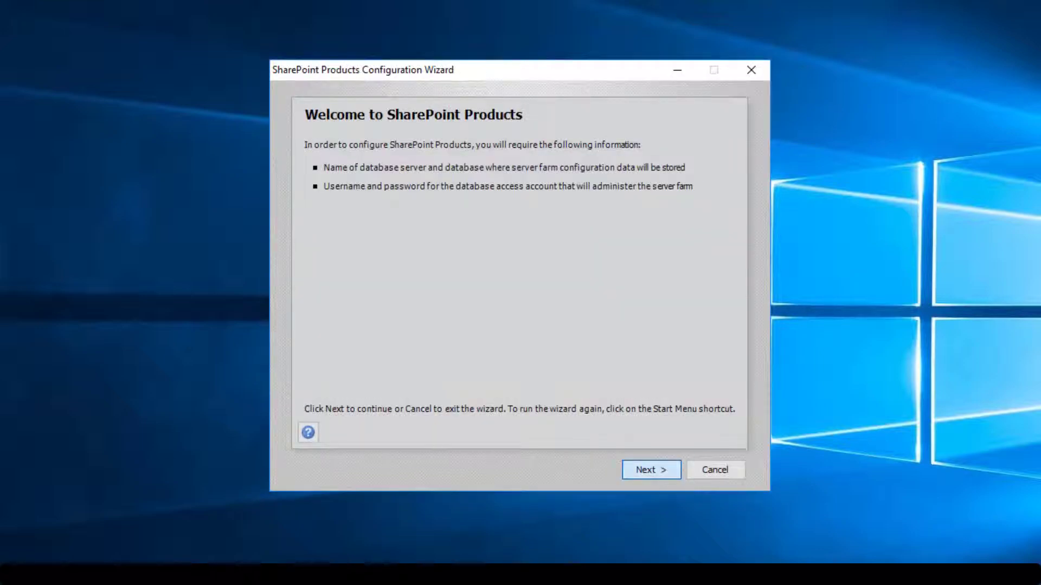
pyautogui.press('Return')
pyautogui.press('Return')
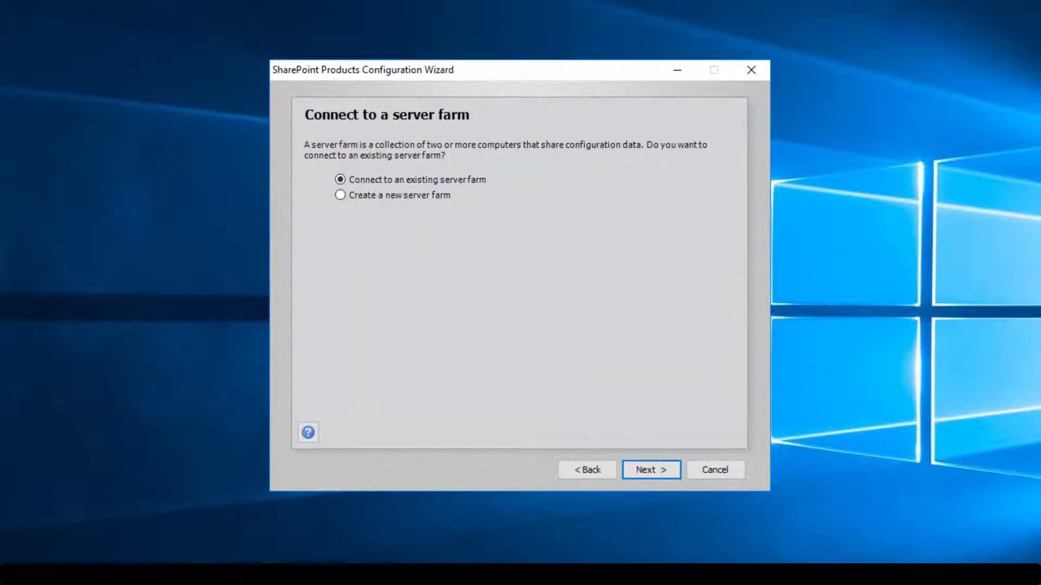
pyautogui.press('Return')
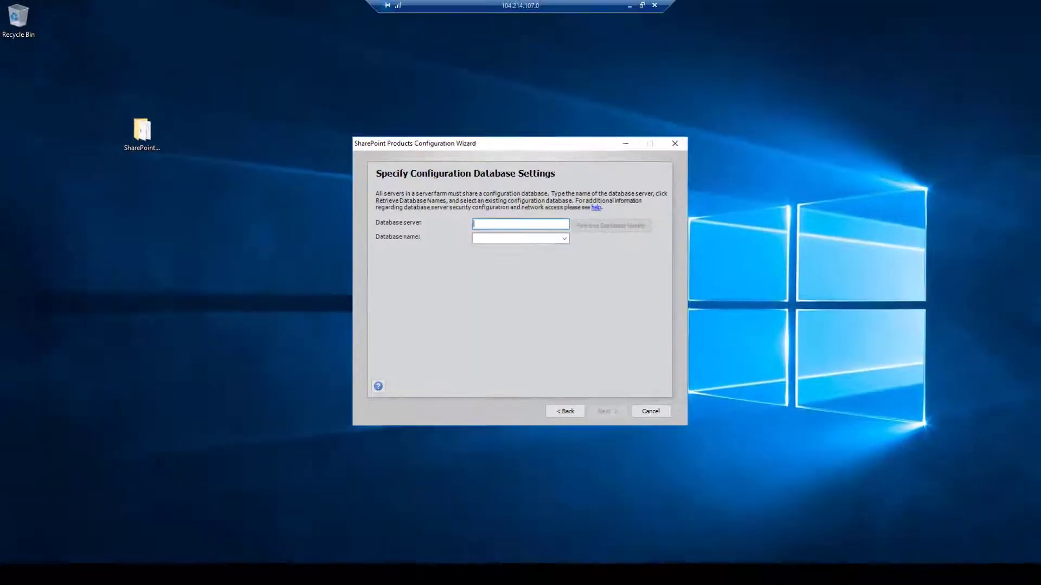
# Open the Run dialog from the Win+X quick-link menu
pyautogui.press('super+x')
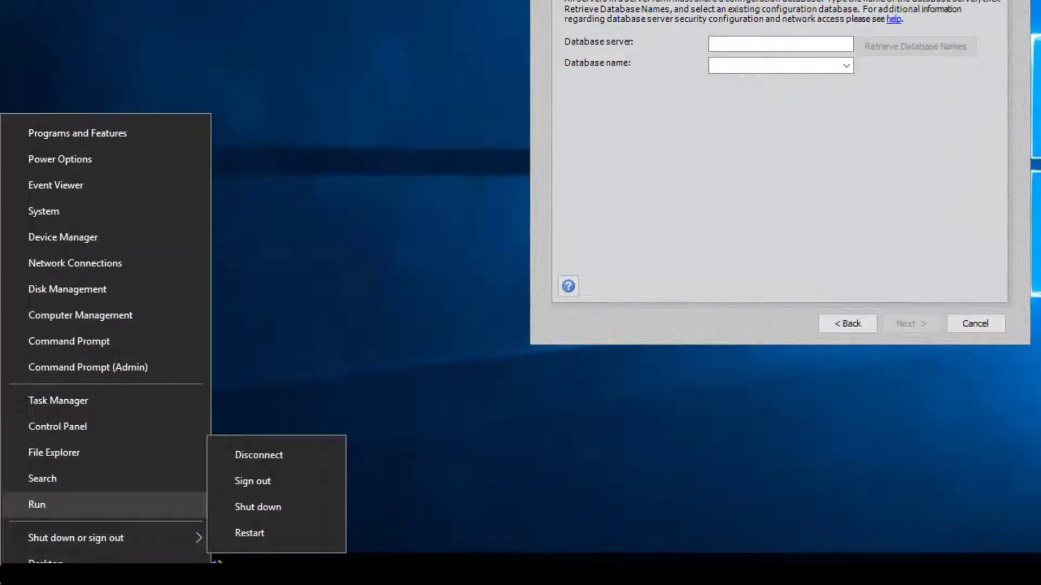
pyautogui.press('Escape')
pyautogui.press('super+x')
pyautogui.press('Up')
pyautogui.press('Up')
pyautogui.press('Up')
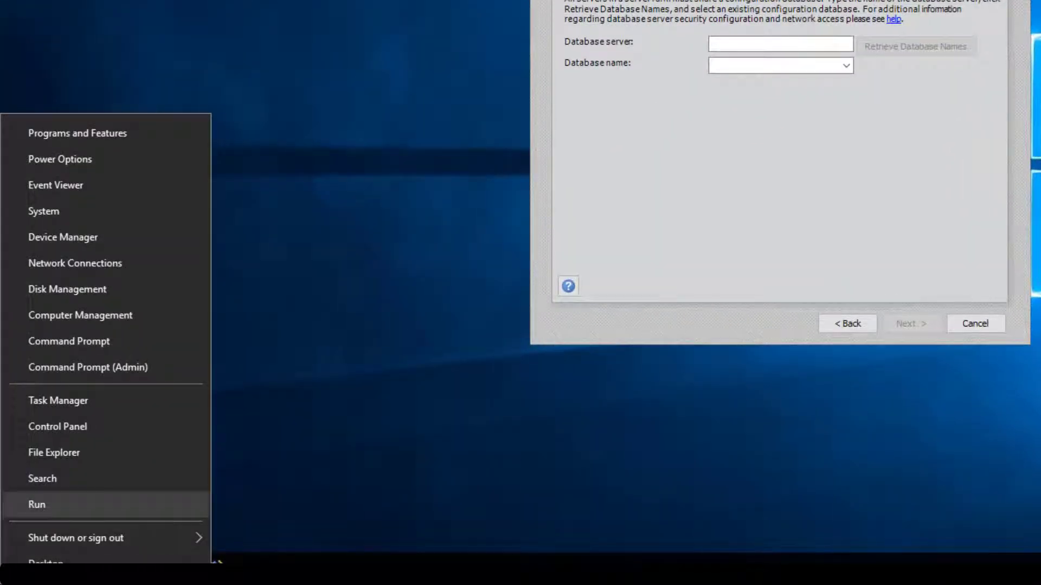
pyautogui.press('Return')
# Launch c:\Windows\System32\cliconfg.exe using path autocomplete and approve the administrator prompt
pyautogui.write('c:\\wind')
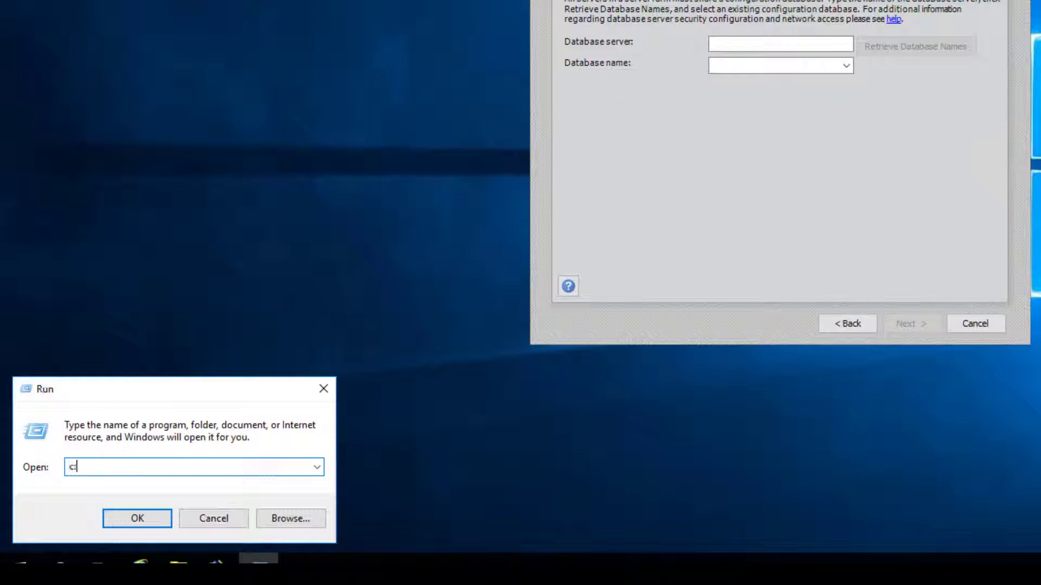
pyautogui.press('Down')
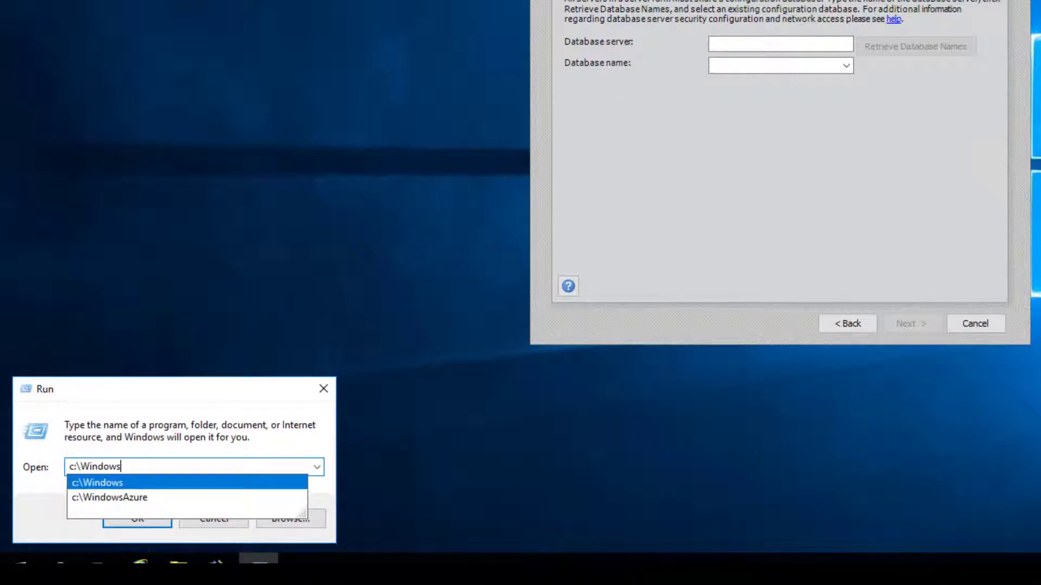
pyautogui.write('\\sys')
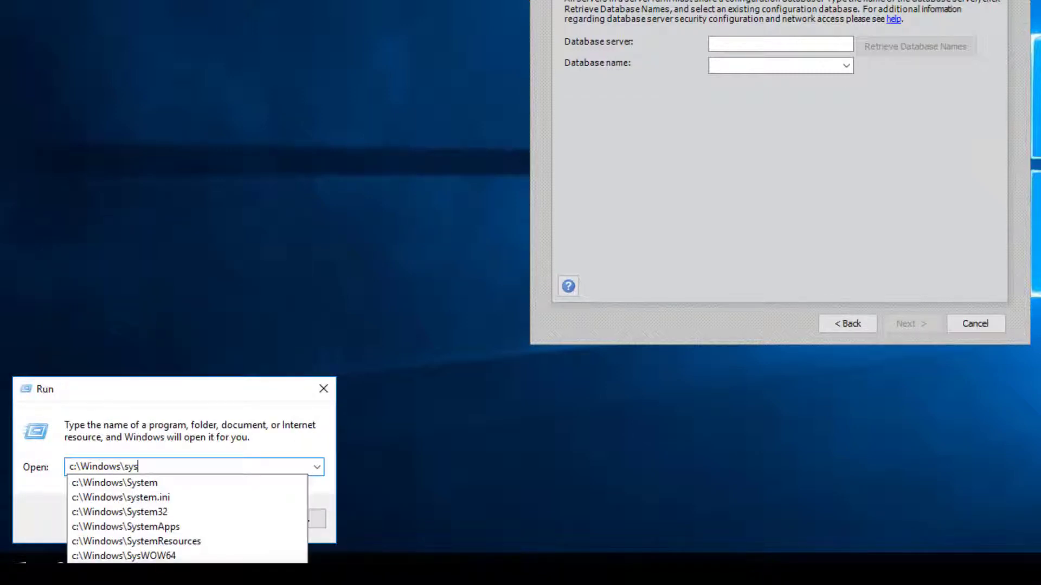
pyautogui.press('Down')
pyautogui.press('Down')
pyautogui.press('Down')
pyautogui.write('\\')
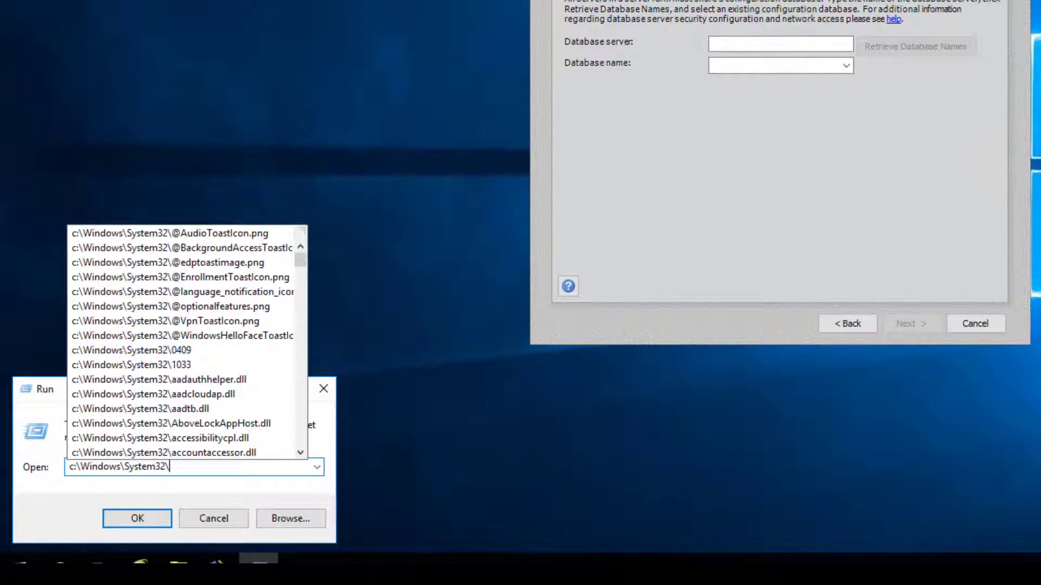
pyautogui.write('cli')
pyautogui.press('Down')
pyautogui.press('Down')
pyautogui.press('Down')
pyautogui.press('Down')
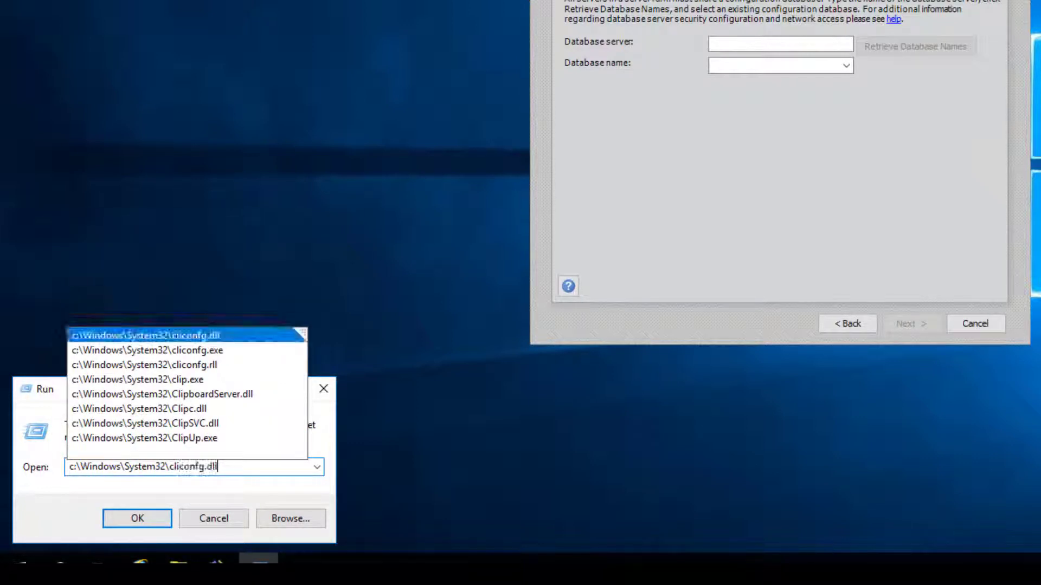
pyautogui.press('Down')
pyautogui.press('Down')
pyautogui.press('Down')
pyautogui.press('Up')
pyautogui.press('Up')
pyautogui.press('Up')
pyautogui.press('Up')
pyautogui.press('Up')
pyautogui.press('Up')
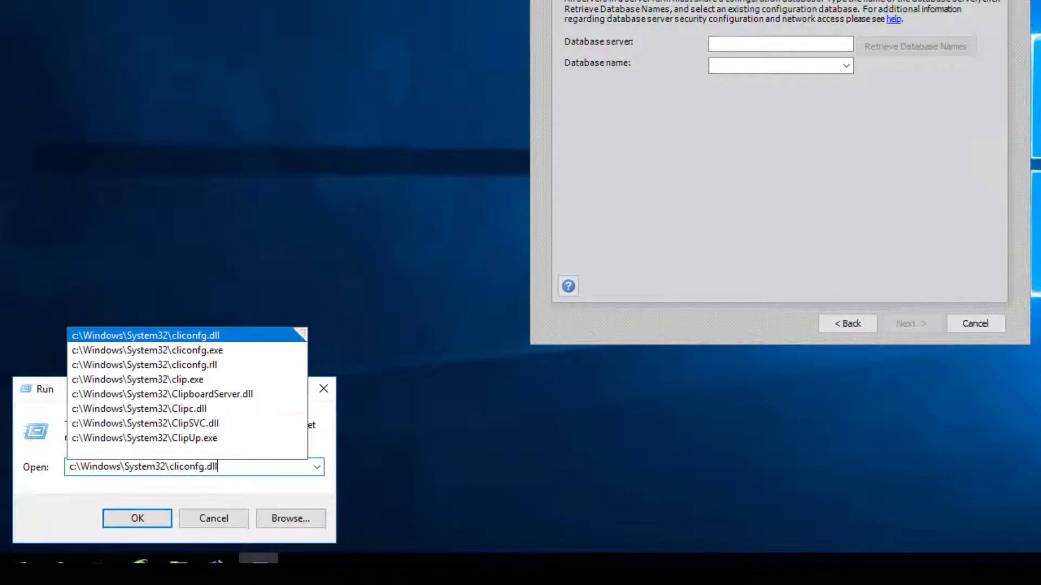
pyautogui.press('Up')
pyautogui.press('Down')
pyautogui.press('Down')
pyautogui.press('Return')
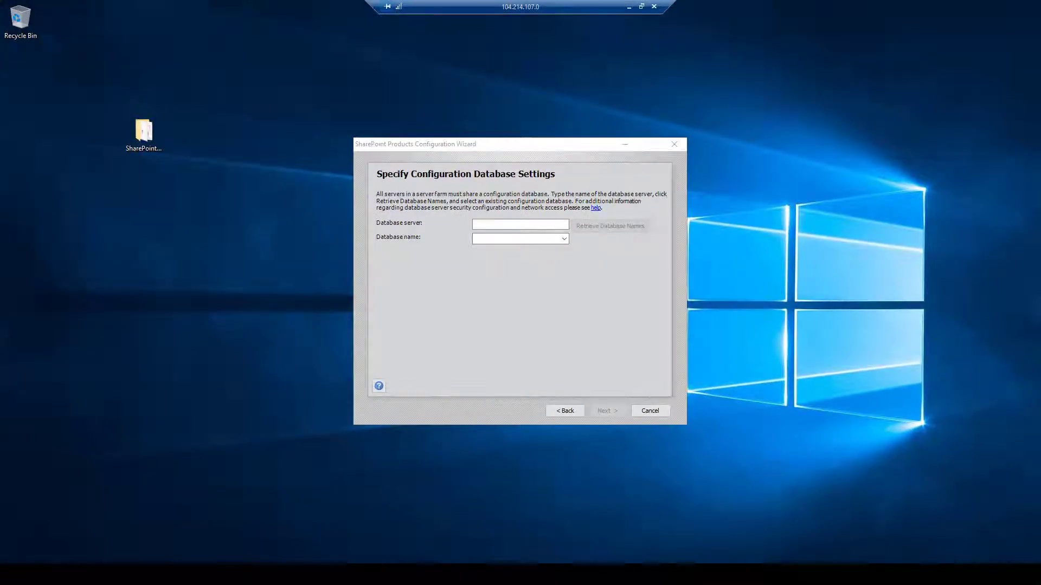
pyautogui.hotkey('alt', 'y')
# Add TCP/IP alias SPDB pointing to server SBEEH-DB and close the utility
pyautogui.hotkey('ctrl', 'Tab')
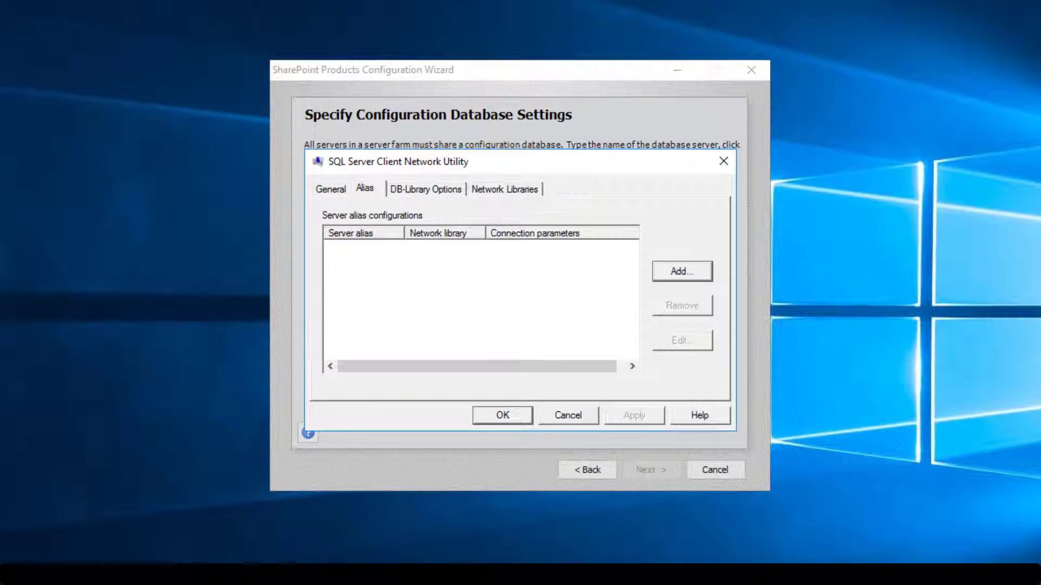
pyautogui.hotkey('alt', 'd')
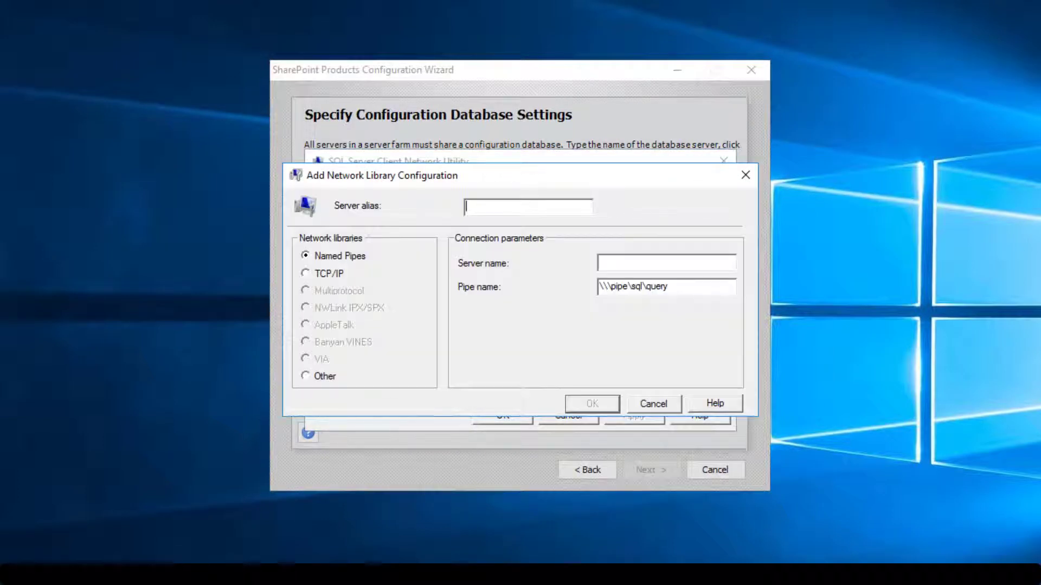
pyautogui.write('SPDB')
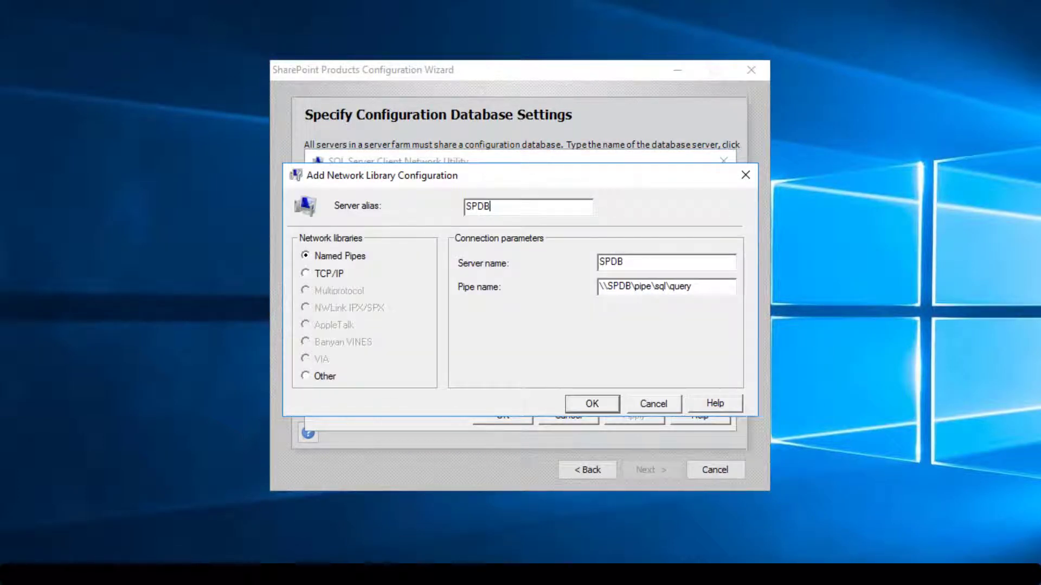
pyautogui.hotkey('alt', 't')
pyautogui.press('Tab')
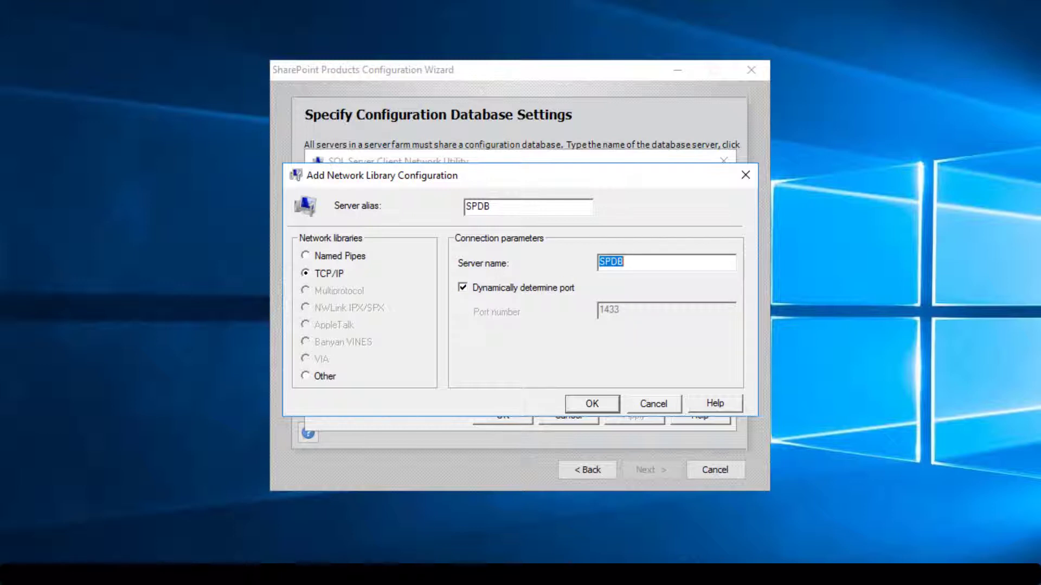
pyautogui.write('SB')
pyautogui.write('-DB')
pyautogui.hotkey('shift', 'Home')
pyautogui.press('Return')
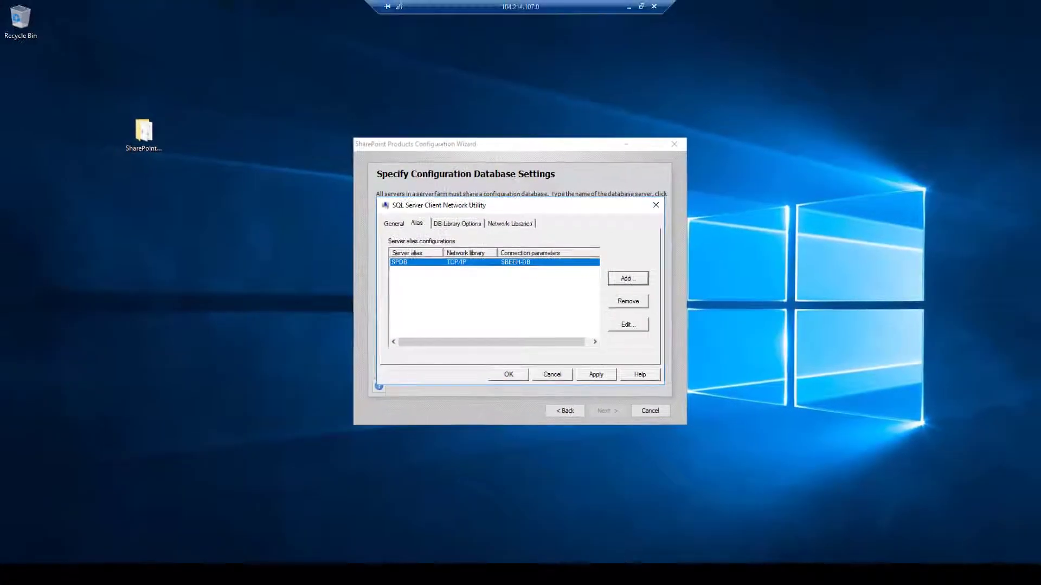
pyautogui.press('Return')
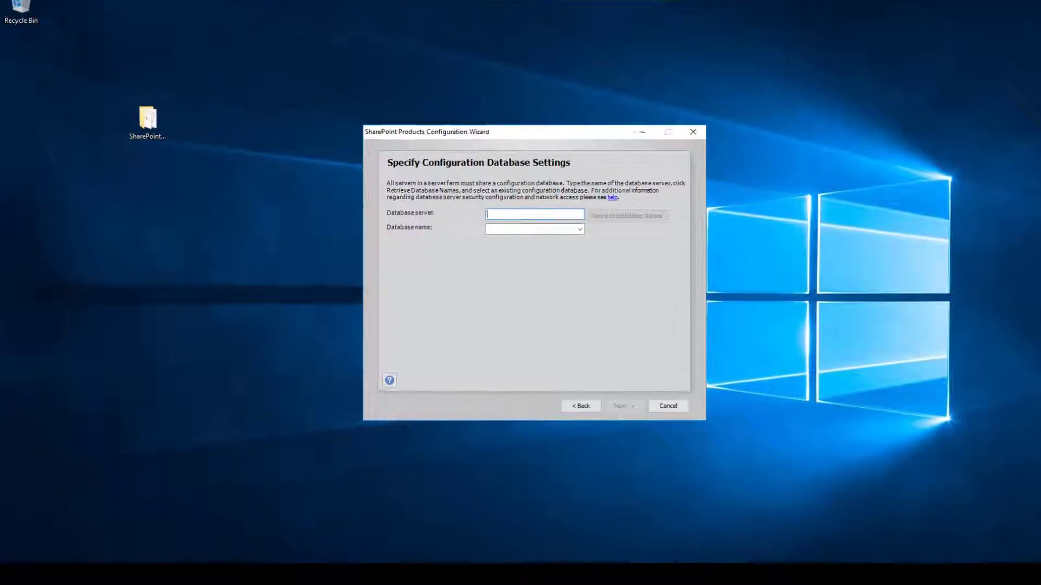
# Reopen Run, change the path to c:\Windows\SysWOW64 and open that folder
pyautogui.press('super+x')
pyautogui.press('r')
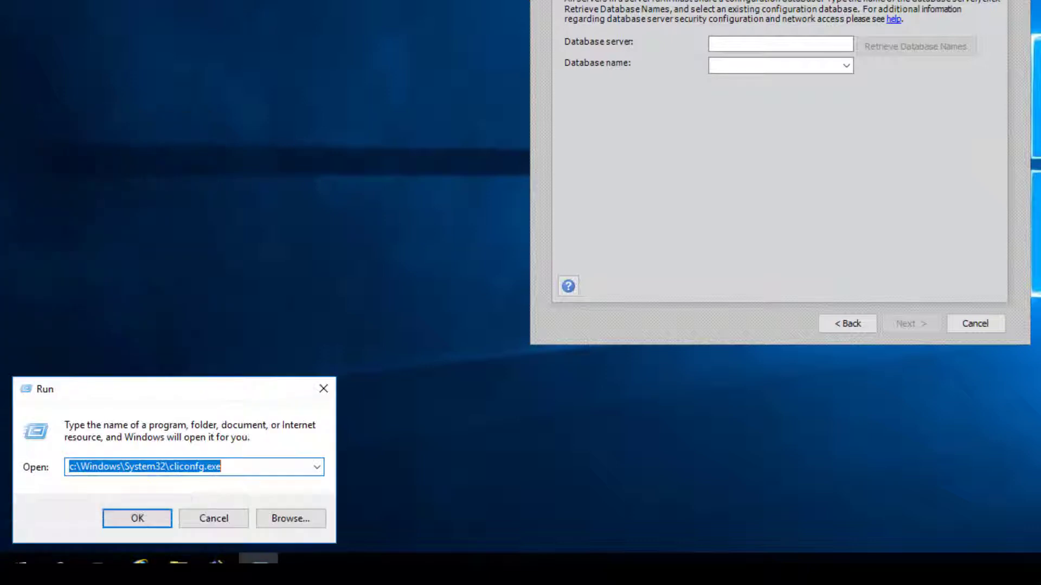
pyautogui.press('End')
pyautogui.hotkey('ctrl', 'shift', 'Left')
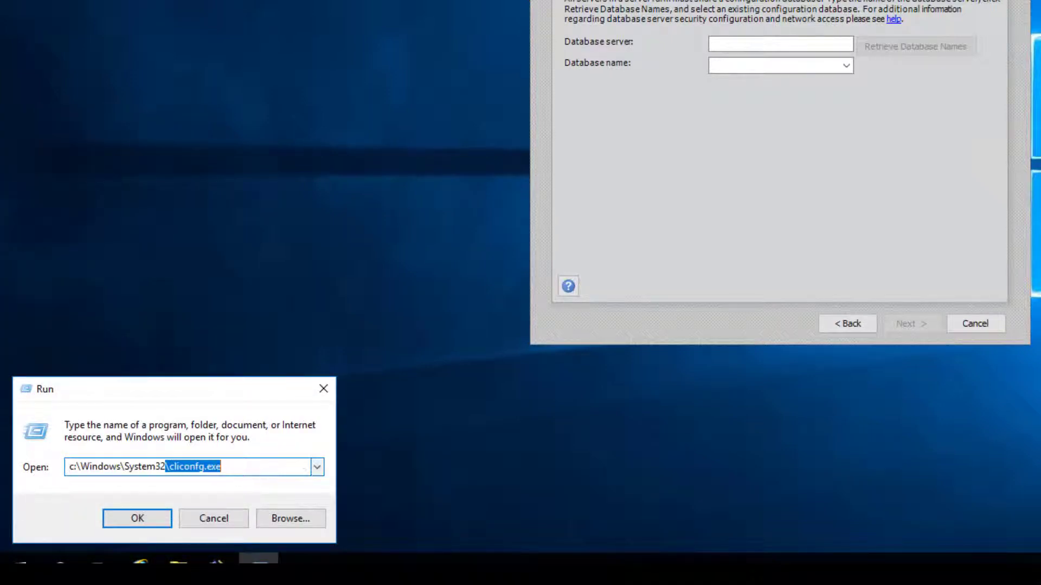
pyautogui.press('BackSpace')
pyautogui.press('BackSpace')
pyautogui.press('BackSpace')
pyautogui.press('BackSpace')
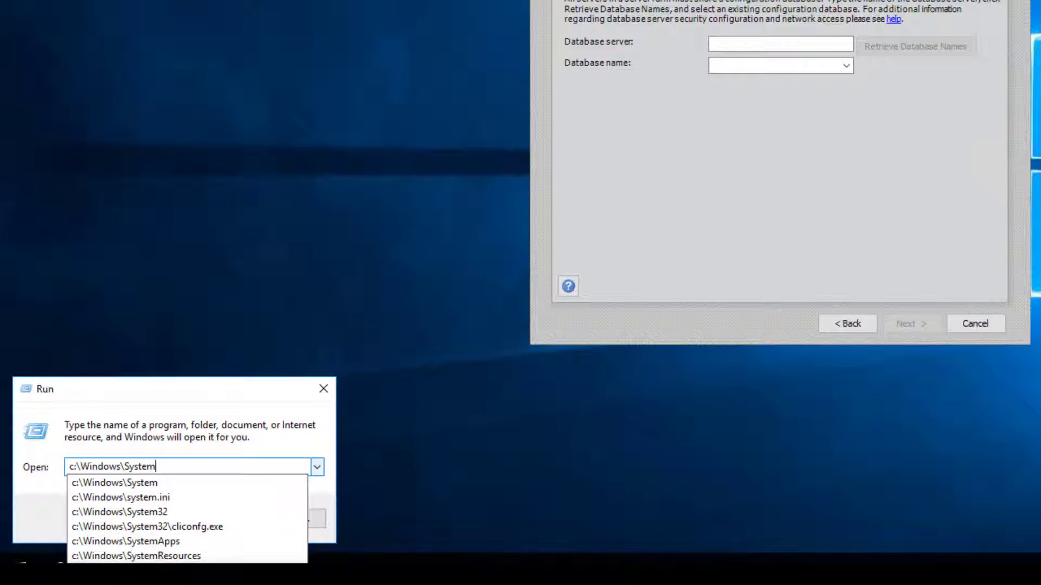
pyautogui.press('BackSpace')
pyautogui.press('BackSpace')
pyautogui.press('BackSpace')
pyautogui.press('BackSpace')
pyautogui.press('BackSpace')
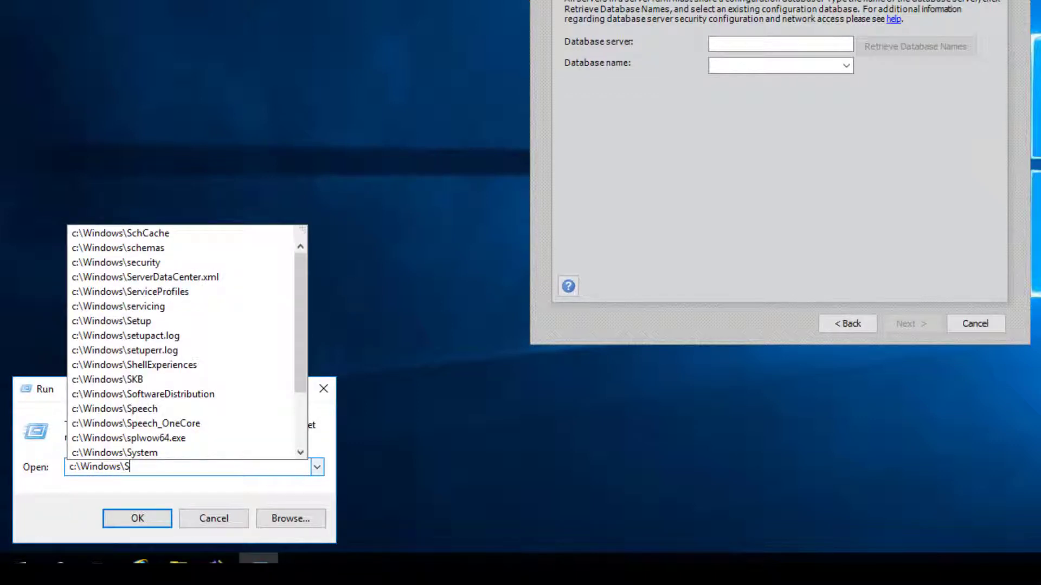
pyautogui.press('BackSpace')
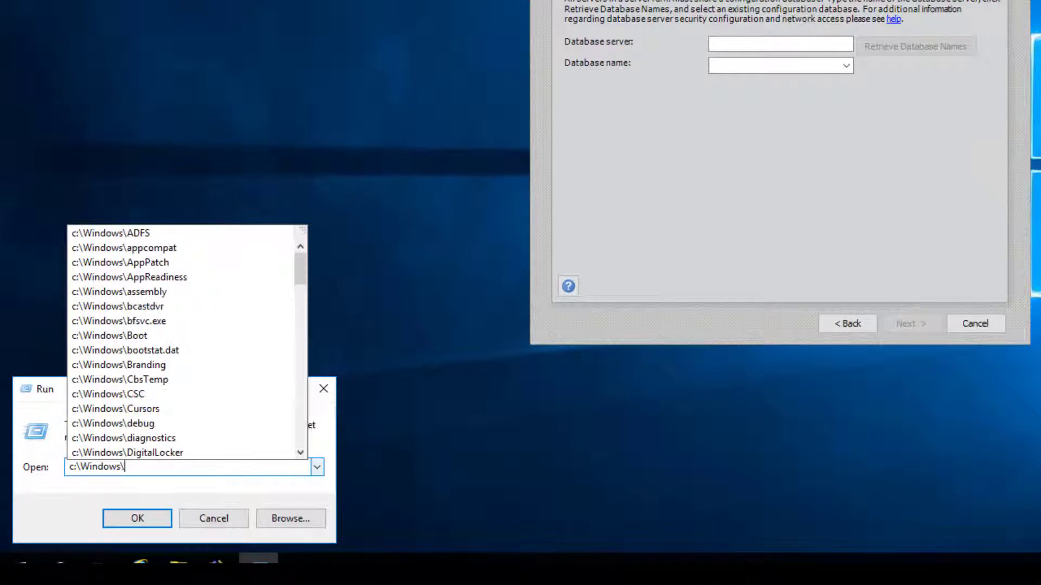
pyautogui.write('sys')
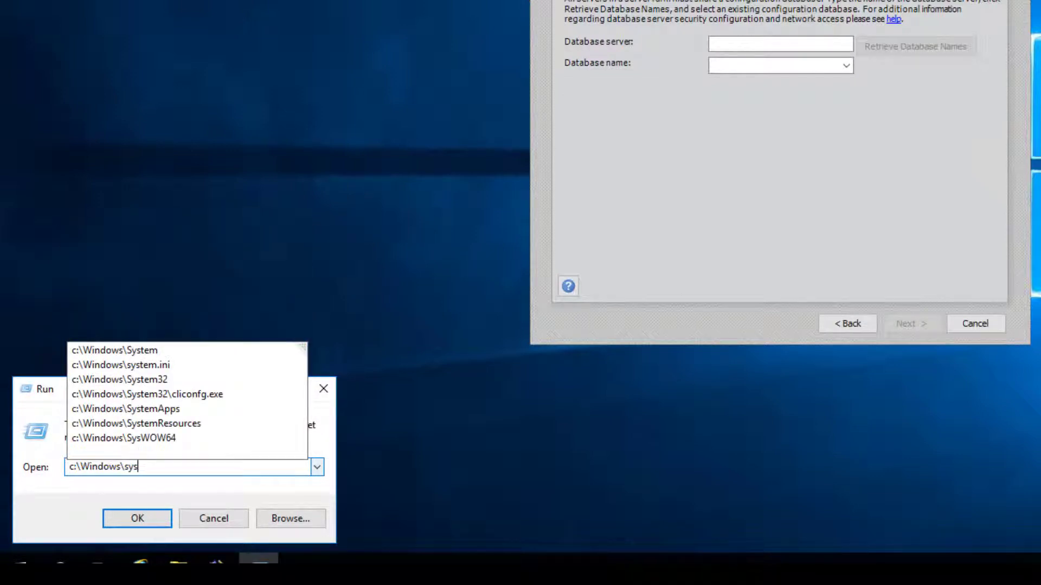
pyautogui.press('Down')
pyautogui.press('Down')
pyautogui.press('Down')
pyautogui.press('Down')
pyautogui.press('Down')
pyautogui.press('Down')
pyautogui.press('Down')
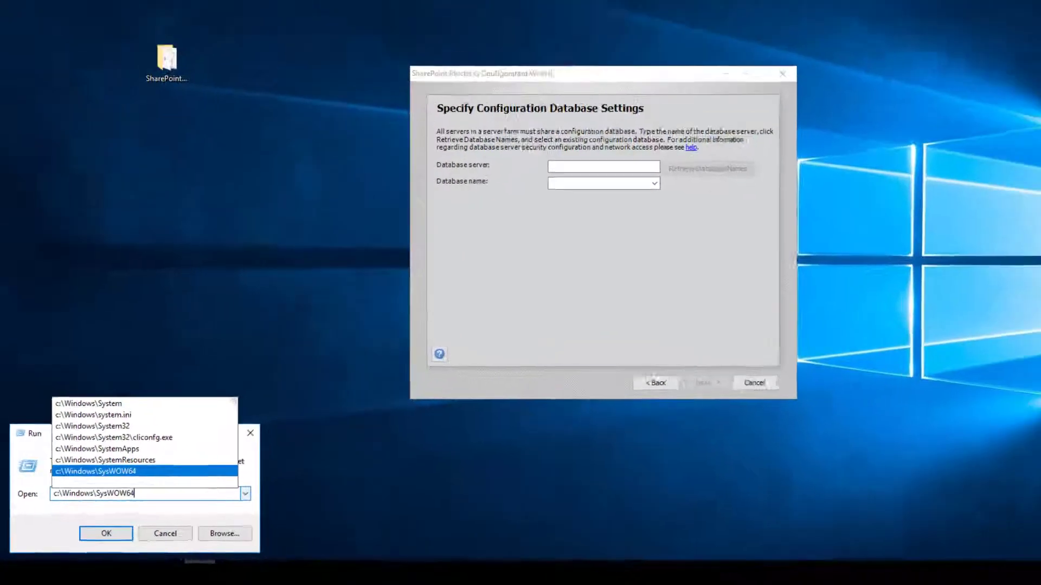
pyautogui.press('Return')
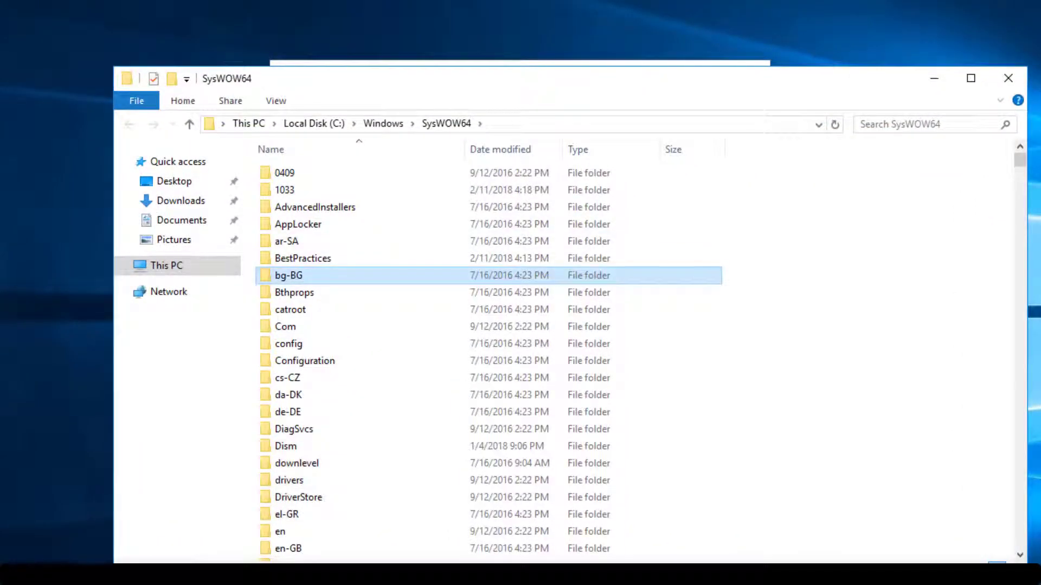
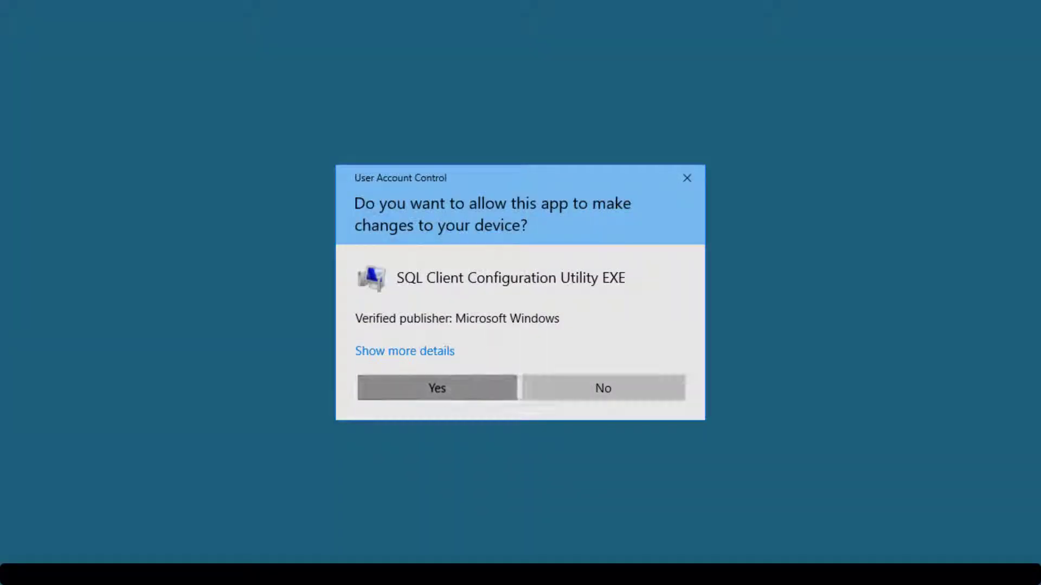
# In the admin cliconfg utility, add TCP/IP alias SPDB pointing to server SBEEH-DB
pyautogui.click(437, 388)
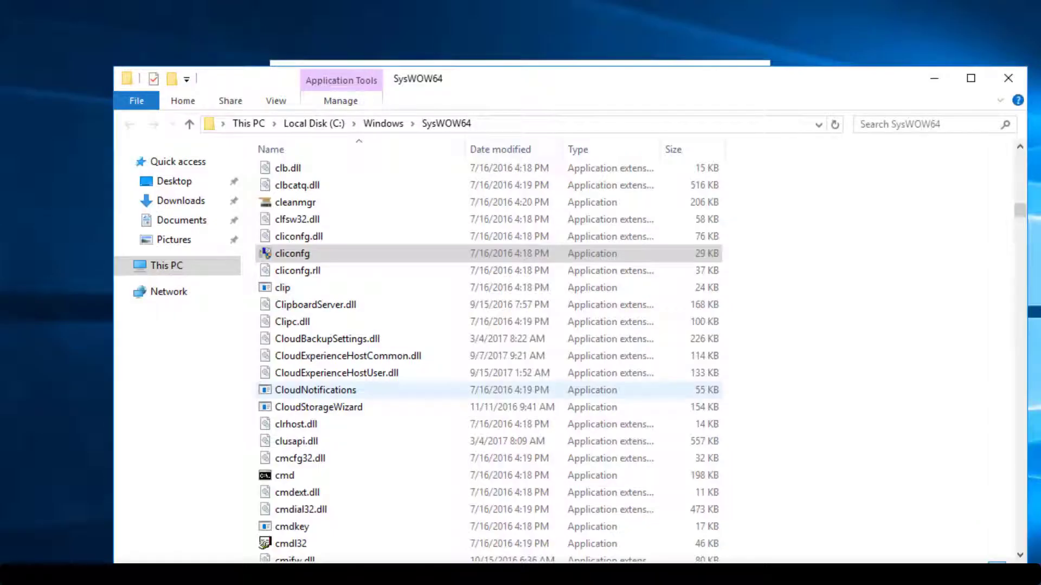
pyautogui.hotkey('ctrl', 'Tab')
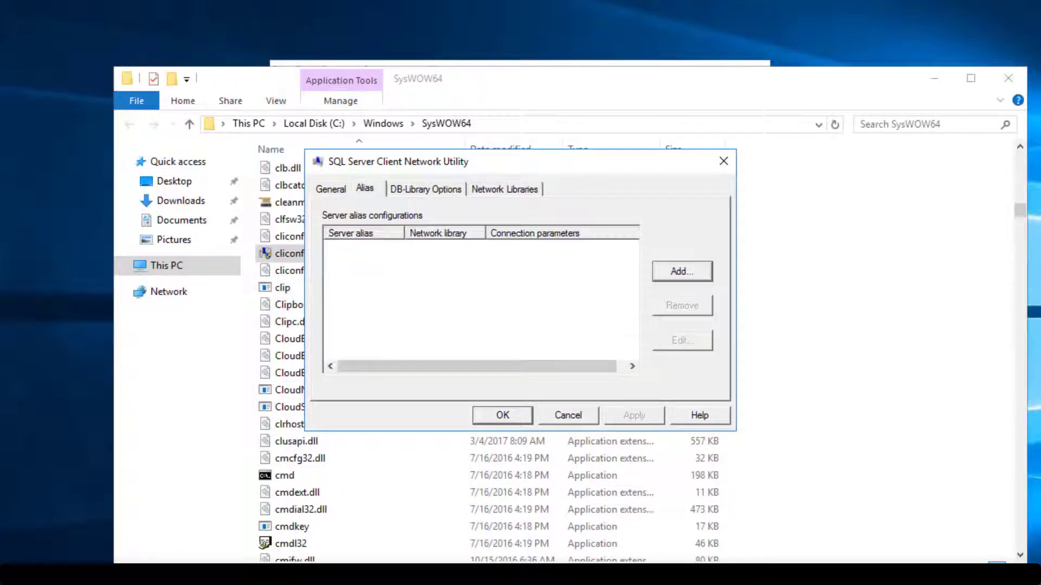
pyautogui.hotkey('alt', 'd')
pyautogui.press('Tab')
pyautogui.press('Down')
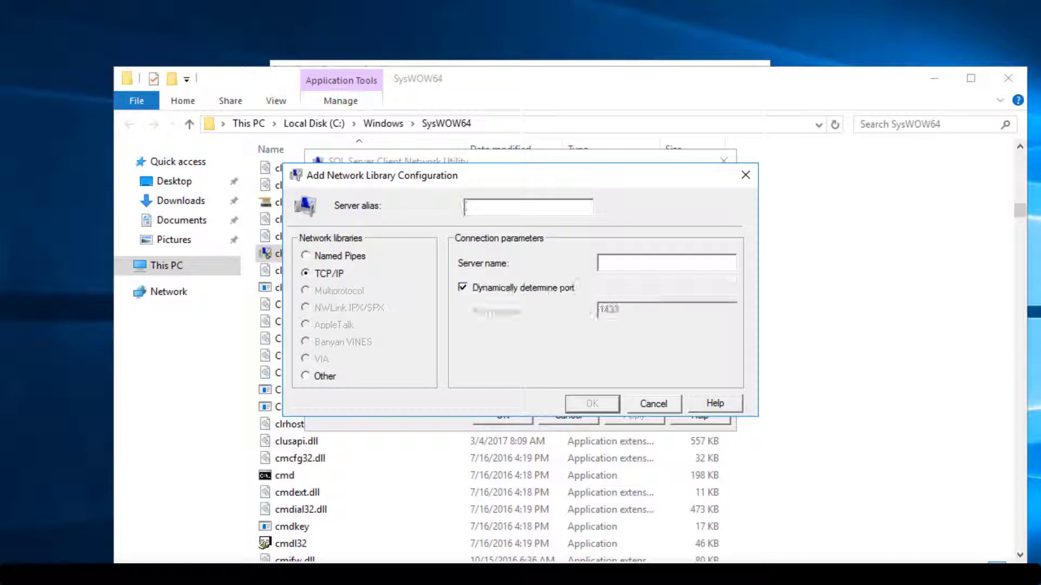
pyautogui.press('Tab')
pyautogui.write('SBEEH-DB')
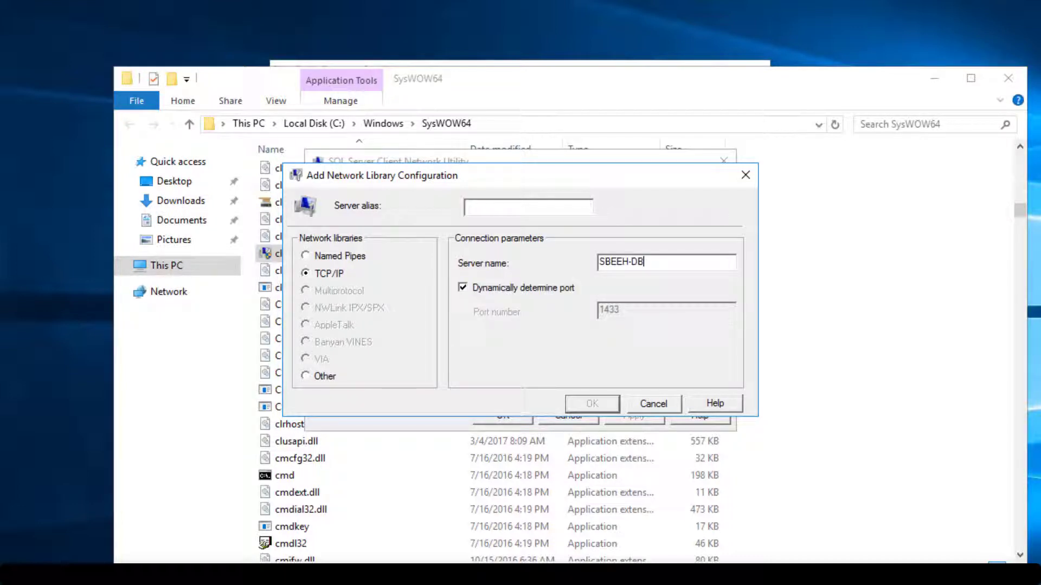
pyautogui.click(467, 206)
pyautogui.write('SPDB')
pyautogui.press('Return')
pyautogui.press('Return')
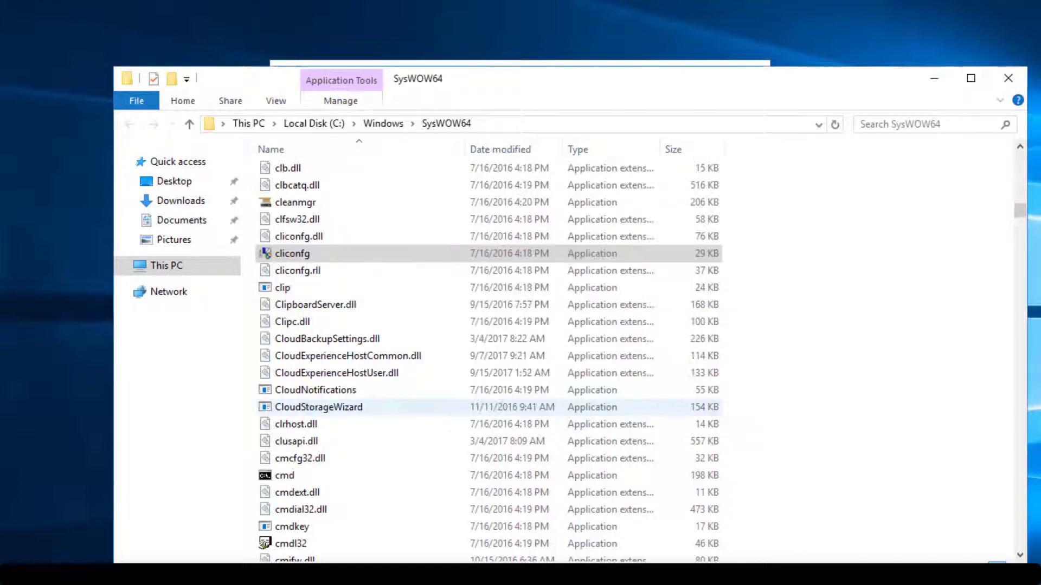
# Connect to database server SPDB, keep SharePoint_Config, and enter the farm passphrase
pyautogui.click(1008, 78)
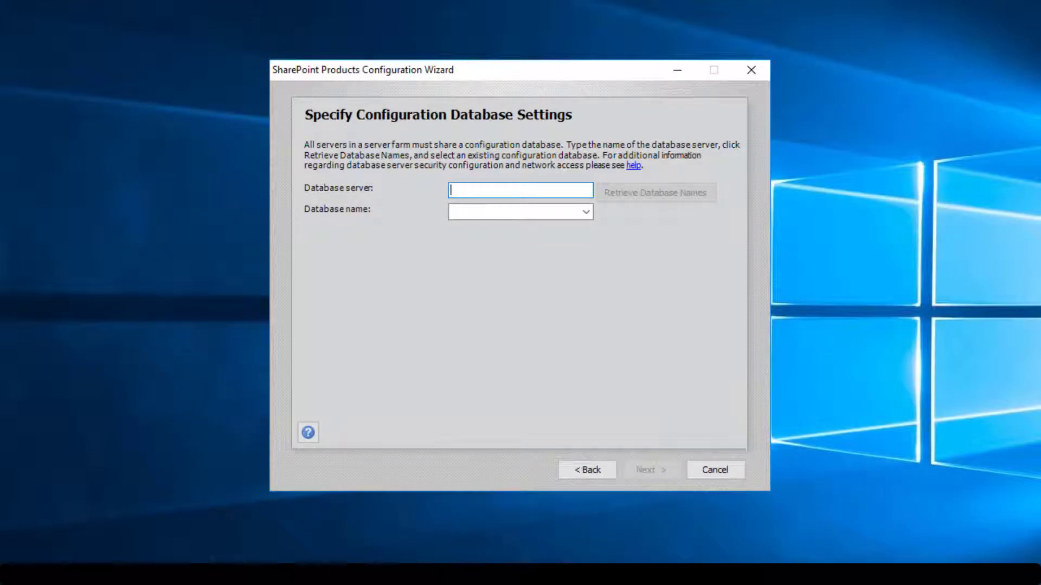
pyautogui.write('SPDB')
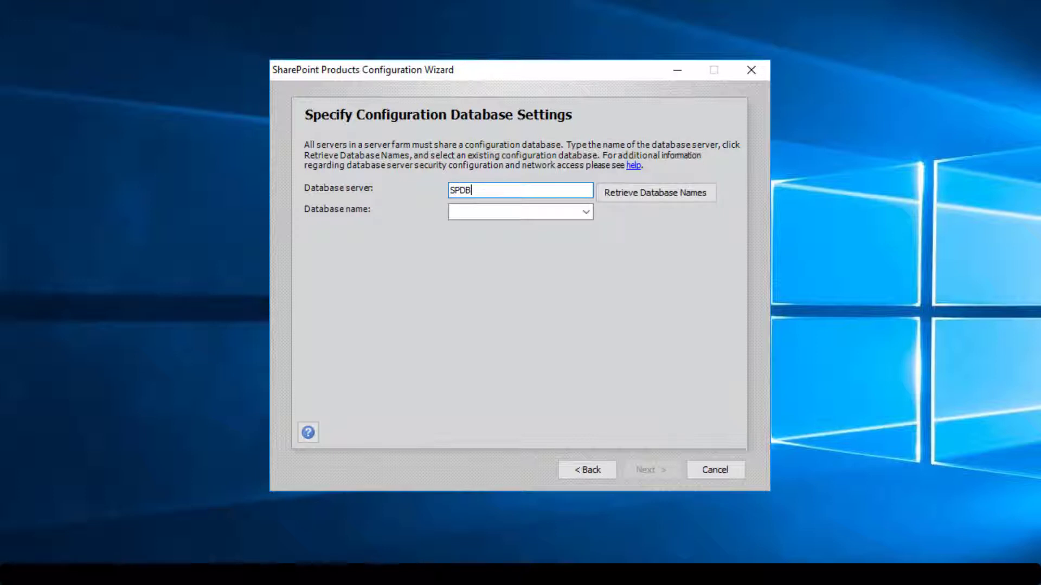
pyautogui.press('Tab')
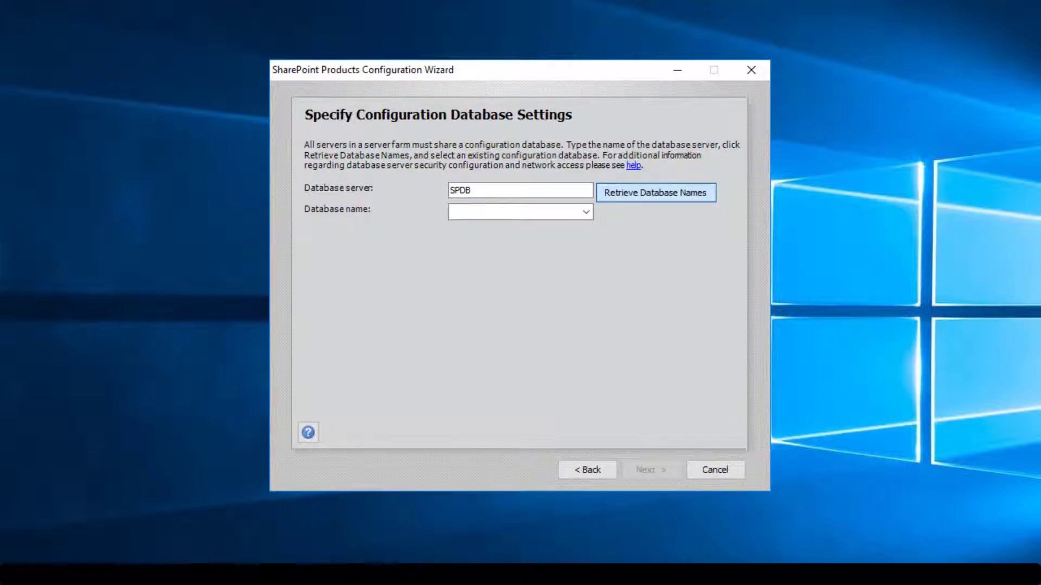
pyautogui.press('Return')
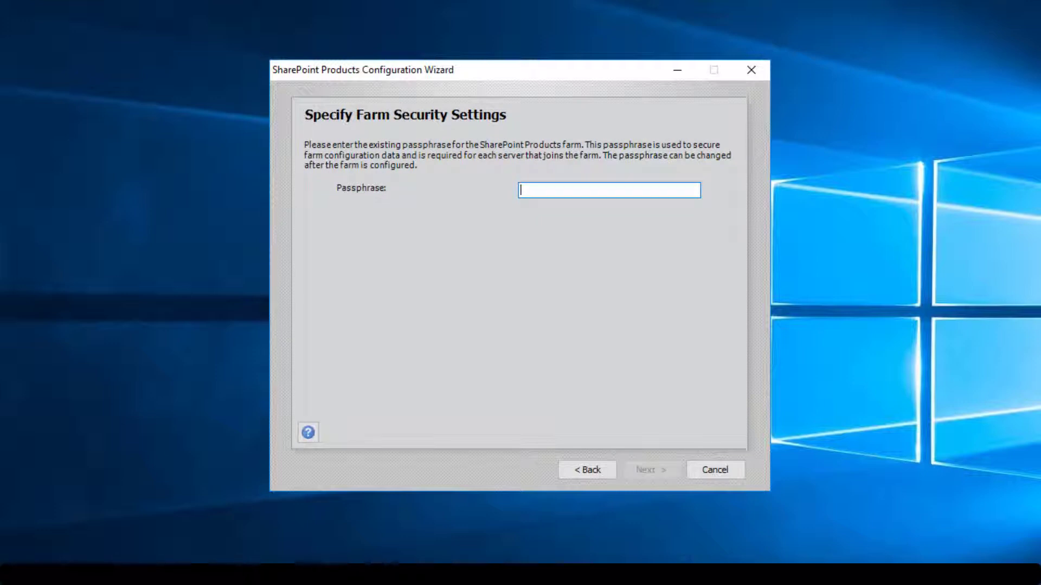
pyautogui.write('P@ssw0rd1')
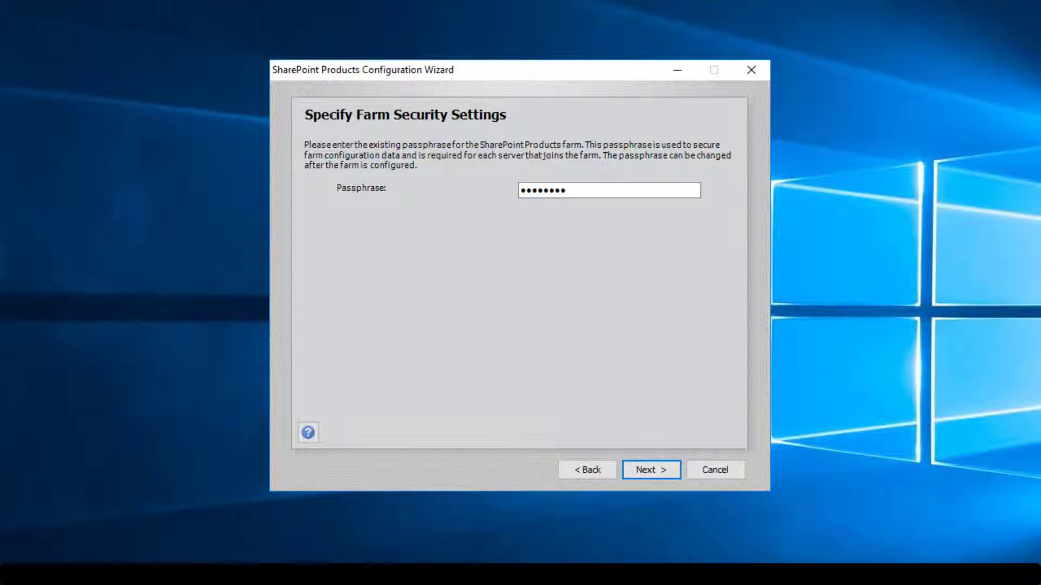
pyautogui.press('Return')
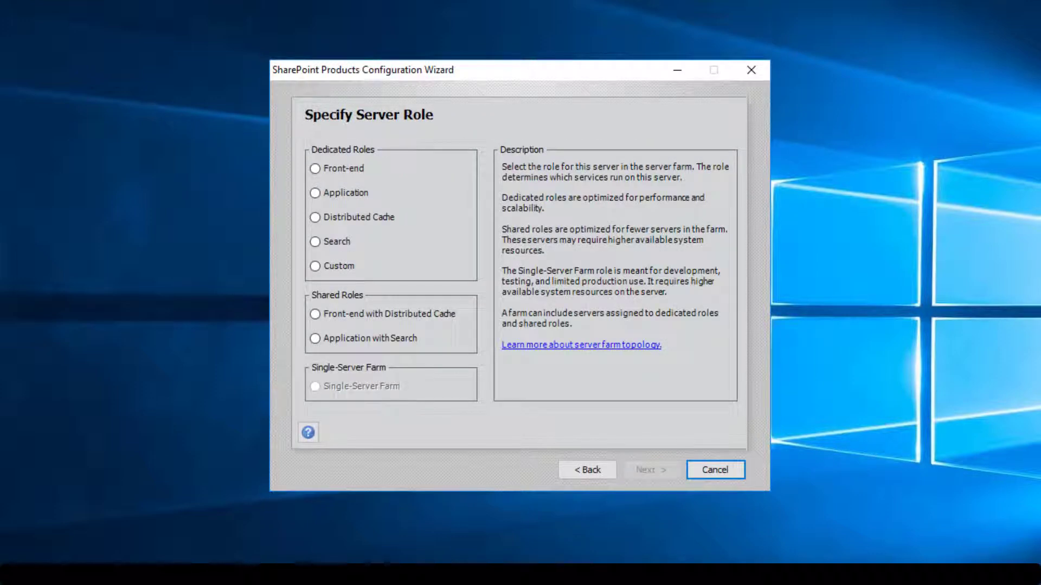
# Choose the Front-end with Distributed Cache role without hosting Central Administration, apply, and finish
pyautogui.click(315, 314)
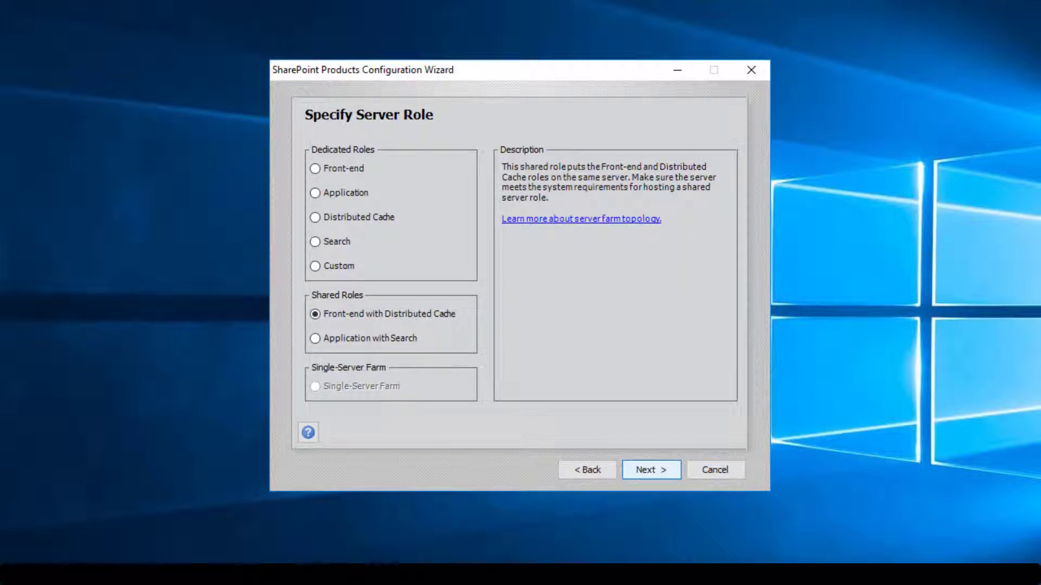
pyautogui.click(651, 470)
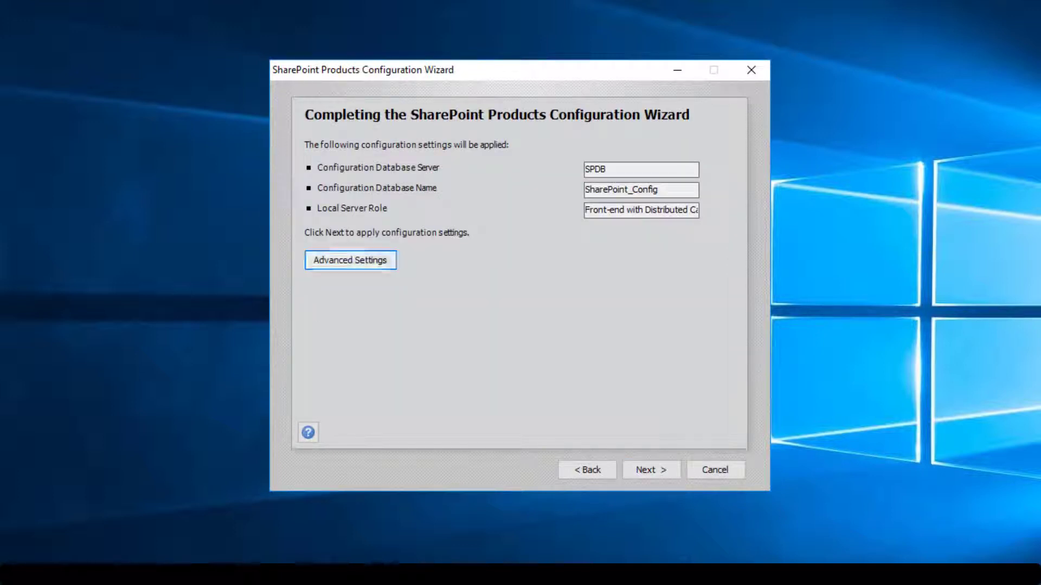
pyautogui.click(350, 260)
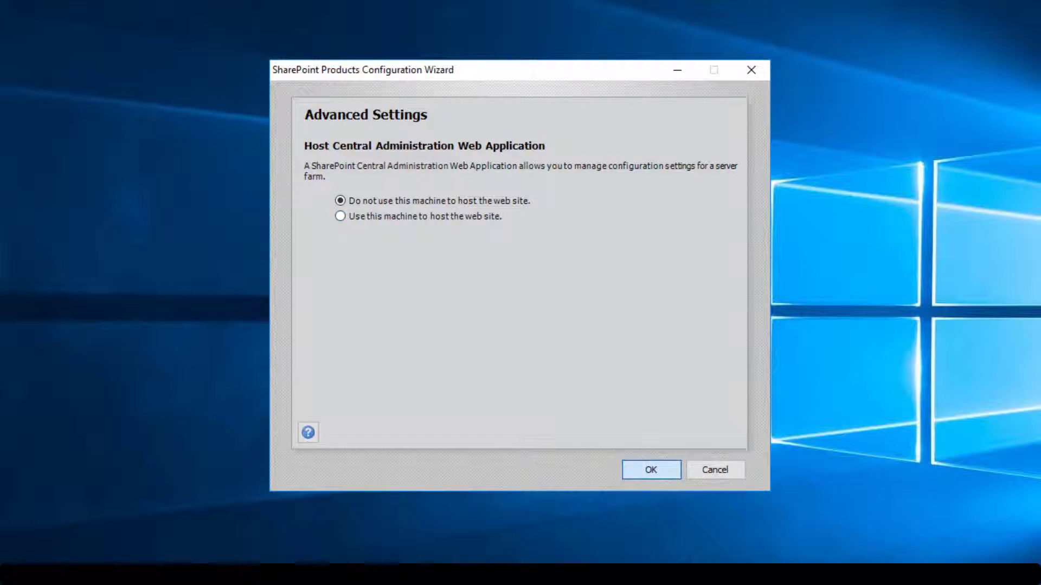
pyautogui.press('Return')
pyautogui.click(650, 469)
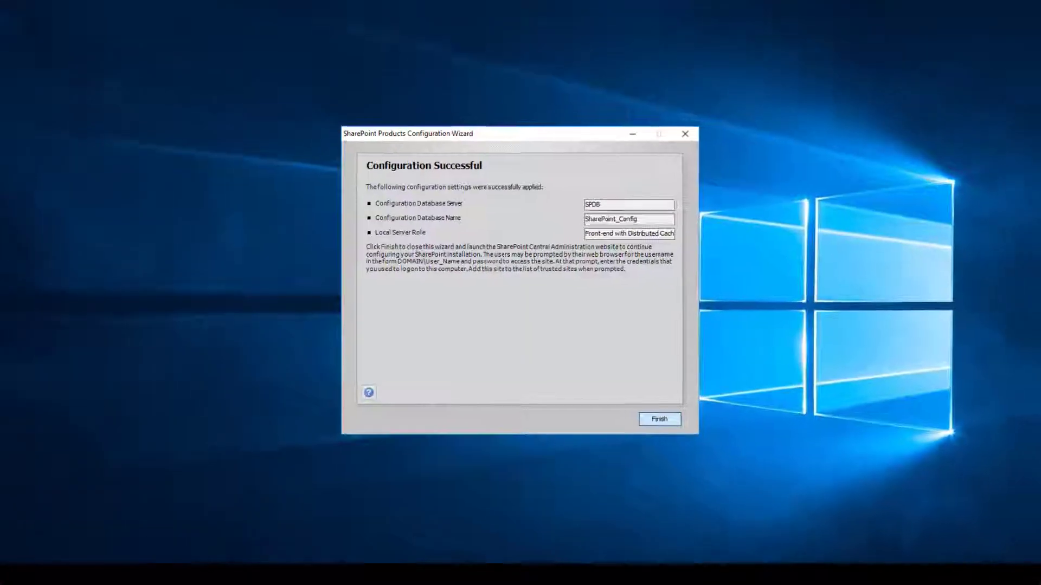
pyautogui.press('Return')
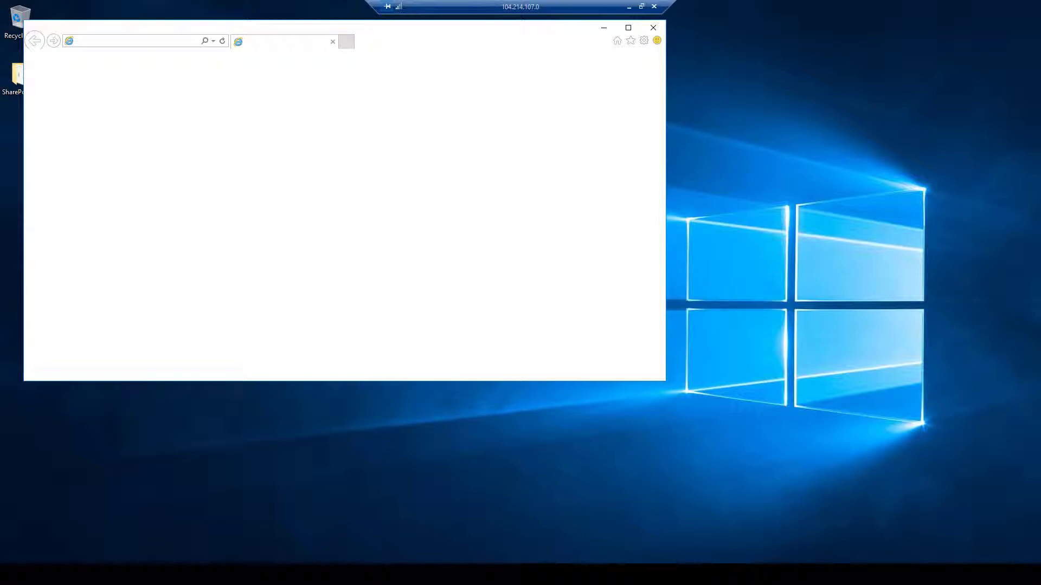
# Dismiss the browser prompts, skip the Initial Farm Configuration Wizard, and open System Settings > Manage servers in this farm
pyautogui.click(628, 27)
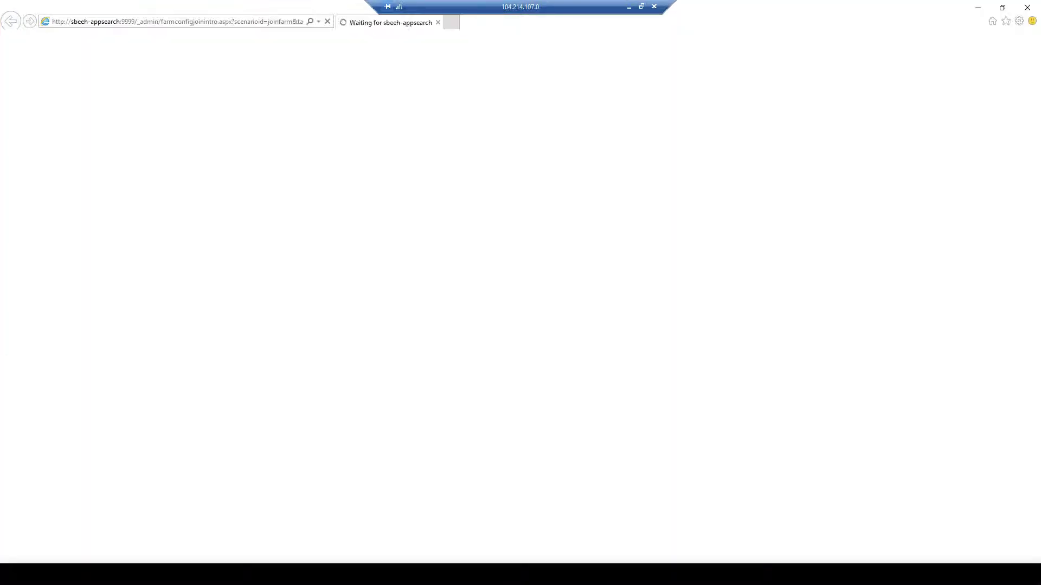
pyautogui.press('Return')
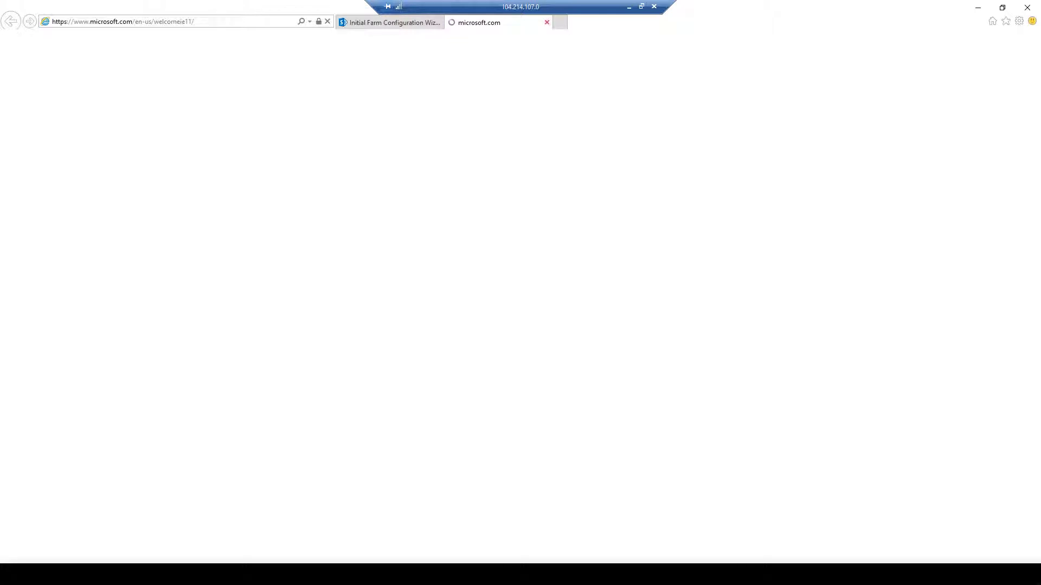
pyautogui.hotkey('ctrl', 'w')
pyautogui.click(716, 221)
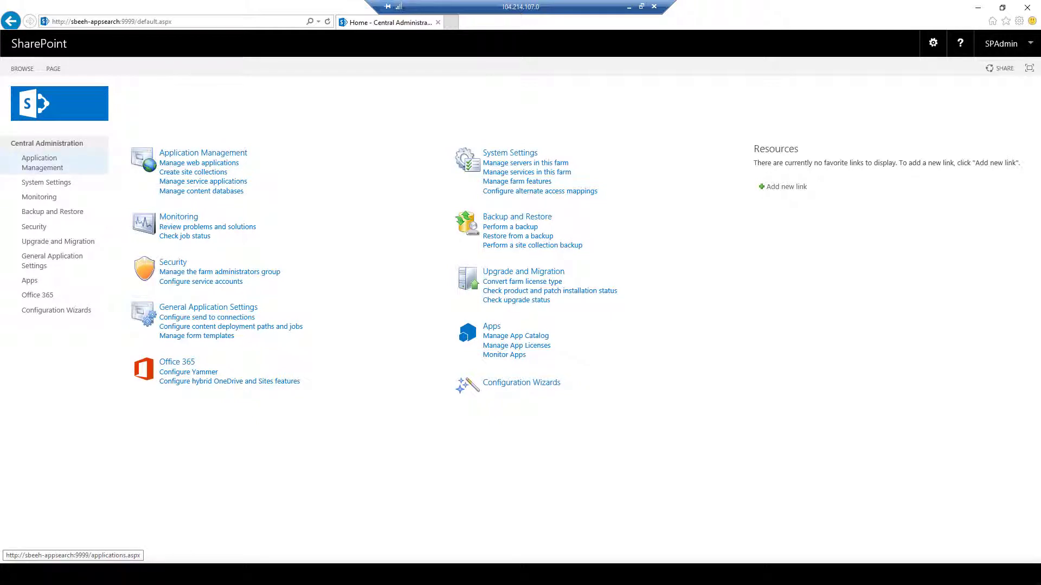
pyautogui.click(41, 161)
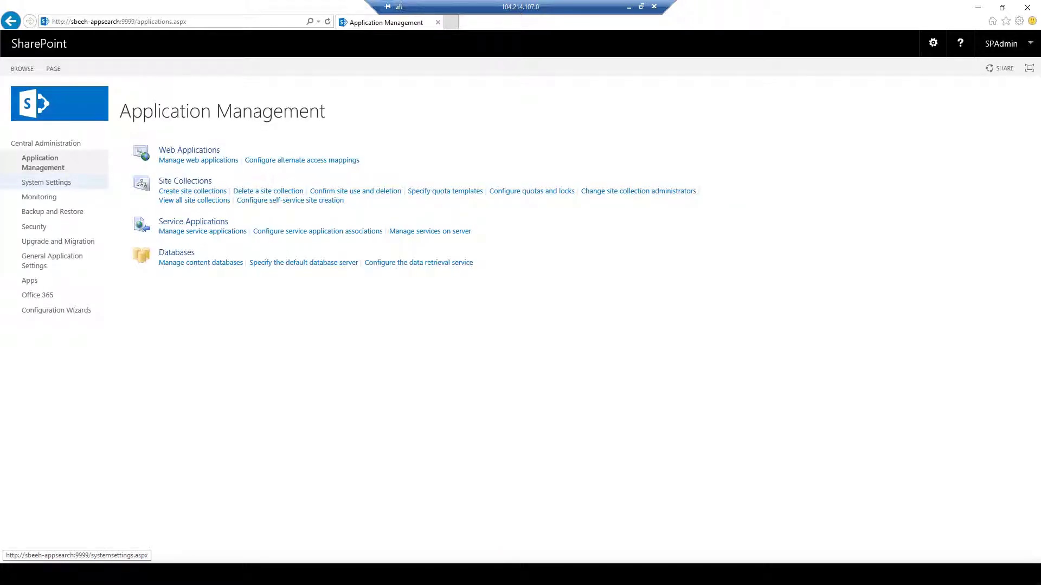
pyautogui.click(47, 182)
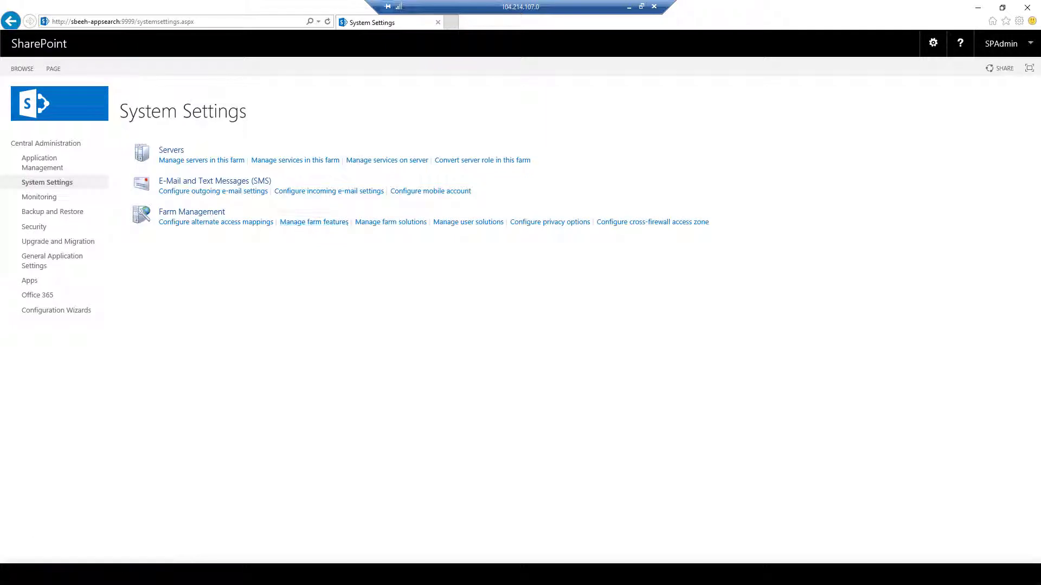
pyautogui.click(201, 160)
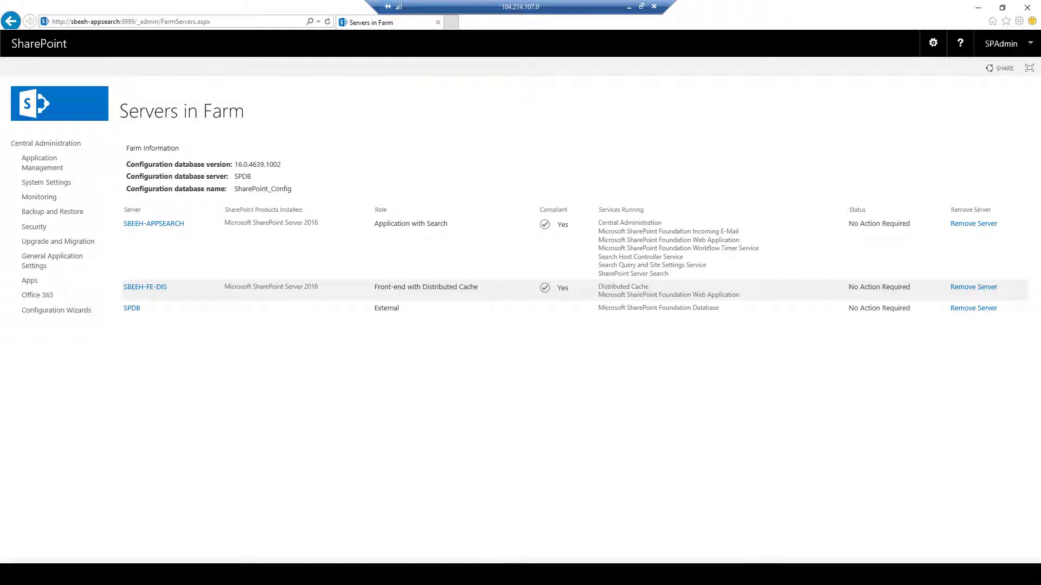
# Verify SBEEH-FE-DIS is listed as Front-end with Distributed Cache, running Distributed Cache
pyautogui.moveTo(598, 286)
pyautogui.mouseDown()
pyautogui.moveTo(740, 295)
pyautogui.moveTo(599, 286)
pyautogui.mouseUp()
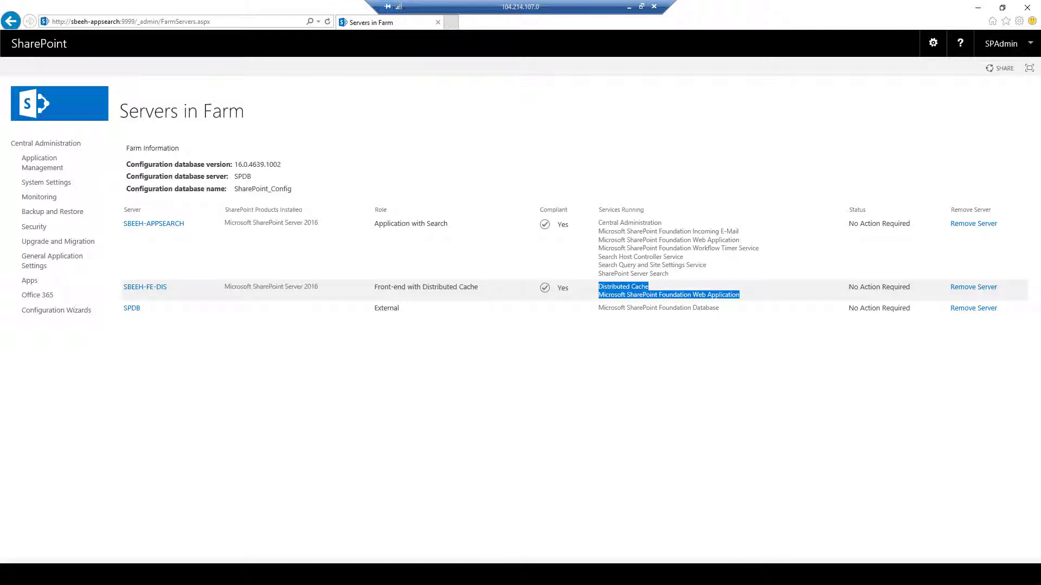
pyautogui.moveTo(225, 286); pyautogui.dragTo(318, 286)
pyautogui.click(318, 286)
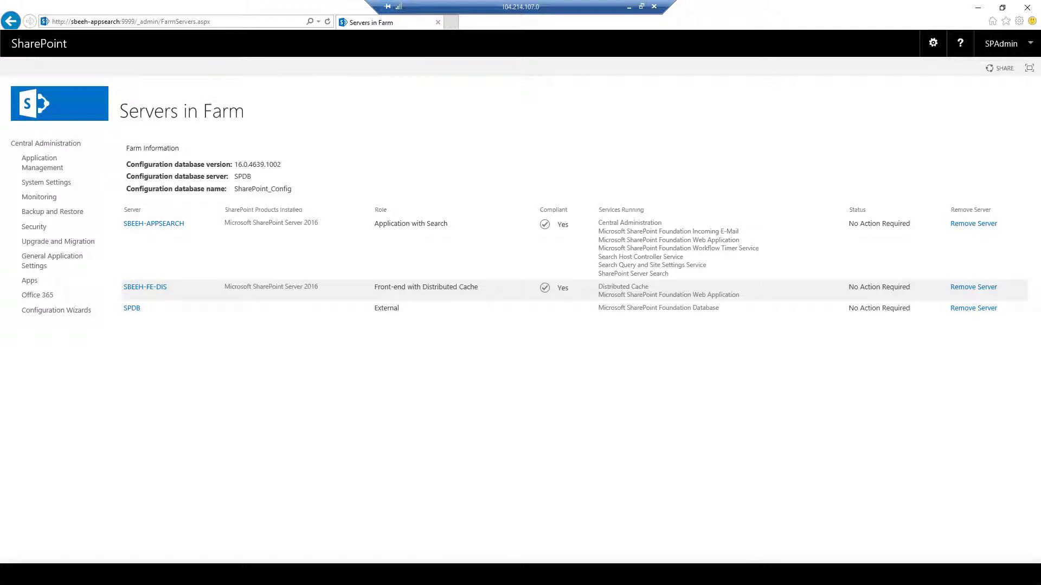
pyautogui.moveTo(740, 295); pyautogui.dragTo(658, 295)
pyautogui.click(618, 274)
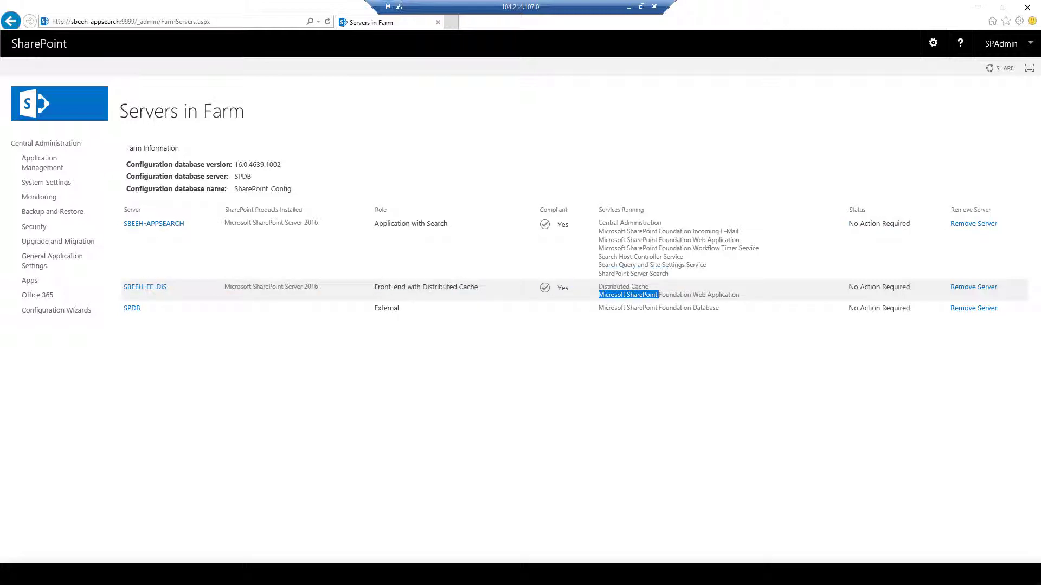